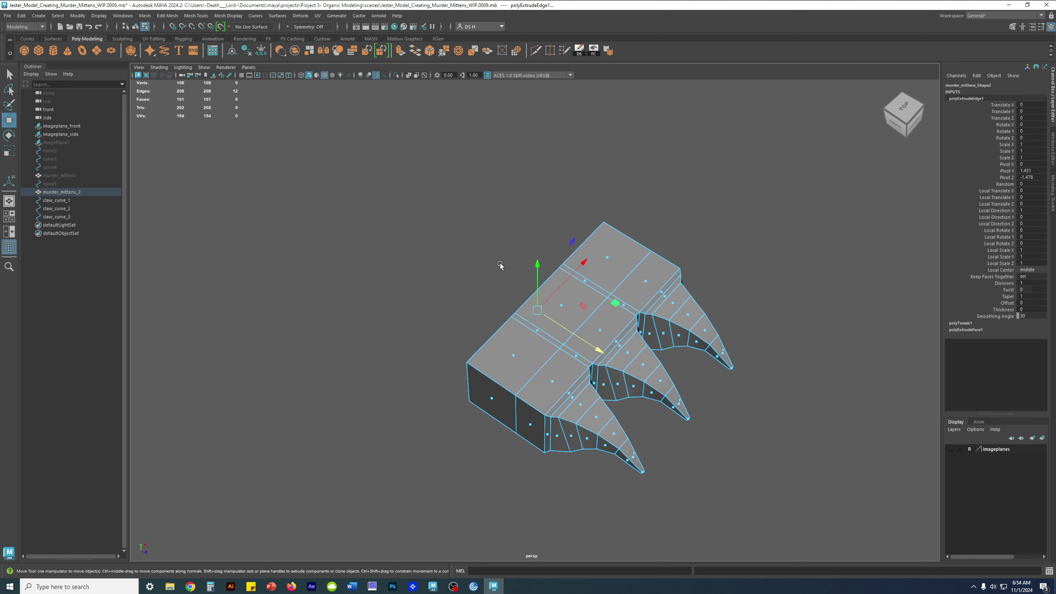
Inspect the mitten from several angles, toggling the smooth preview on and off
{"action": "left_click_drag", "start_coordinate": [712, 410], "coordinate": [604, 419], "text": "alt"}
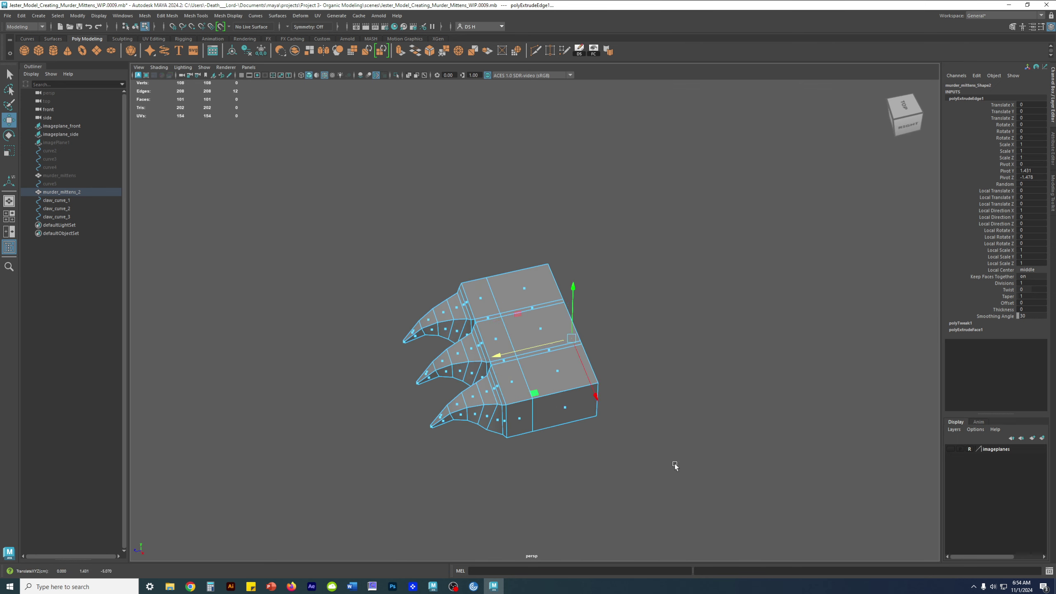
{"action": "key", "text": "1"}
{"action": "key", "text": "space"}
{"action": "key", "text": "space"}
{"action": "left_click_drag", "start_coordinate": [601, 308], "coordinate": [622, 400], "text": "alt"}
{"action": "key", "text": "3"}
{"action": "key", "text": "1"}
{"action": "left_click", "coordinate": [693, 404]}
{"action": "left_click_drag", "start_coordinate": [690, 402], "coordinate": [685, 380], "text": "alt"}
{"action": "right_click_drag", "start_coordinate": [657, 342], "coordinate": [576, 329], "text": "alt"}
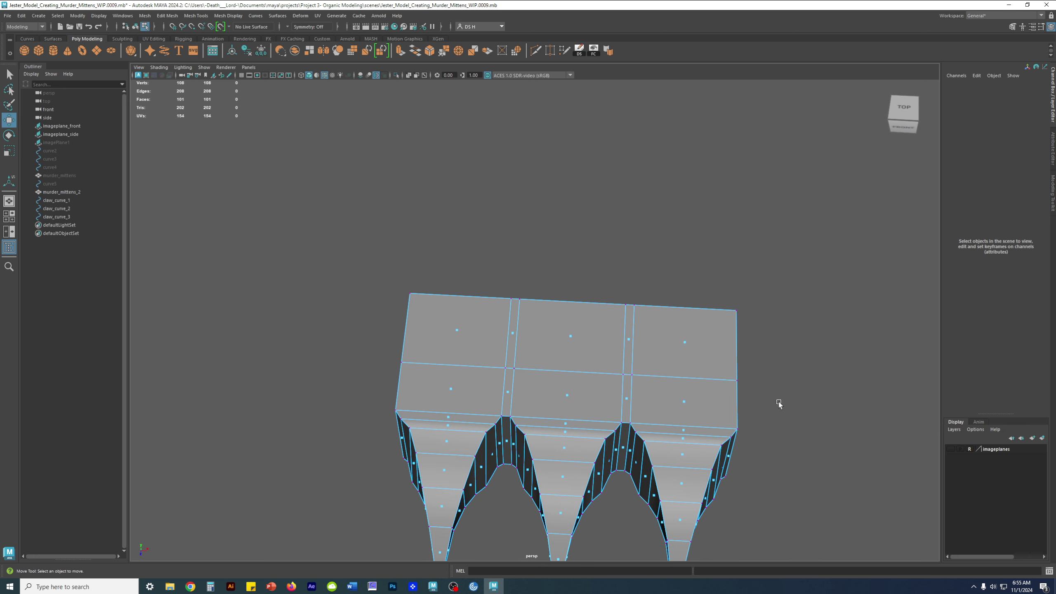
{"action": "left_click_drag", "start_coordinate": [779, 403], "coordinate": [705, 340], "text": "alt"}
Select the top finger-seam vertex and set symmetry to Object X
{"action": "left_click_drag", "start_coordinate": [644, 306], "coordinate": [643, 306]}
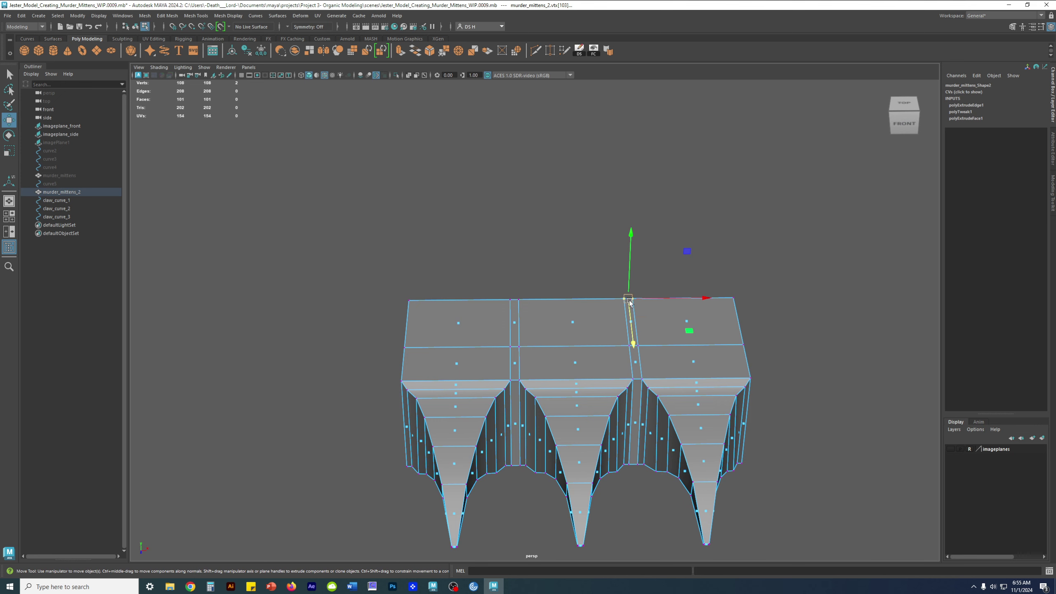
{"action": "left_click_drag", "start_coordinate": [602, 386], "coordinate": [590, 230], "text": "alt"}
{"action": "left_click", "coordinate": [293, 27]}
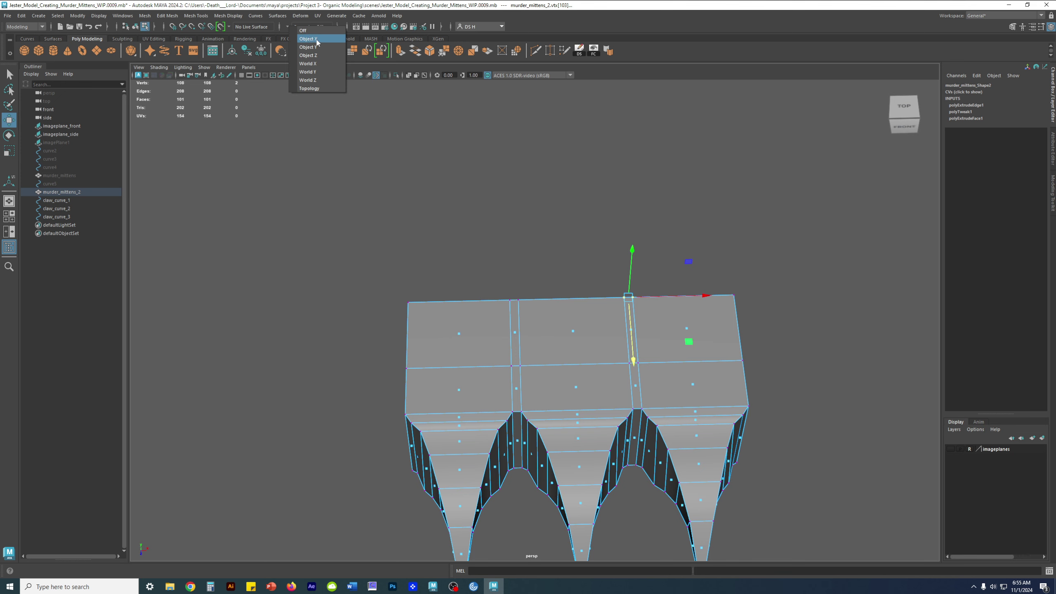
{"action": "left_click", "coordinate": [317, 39]}
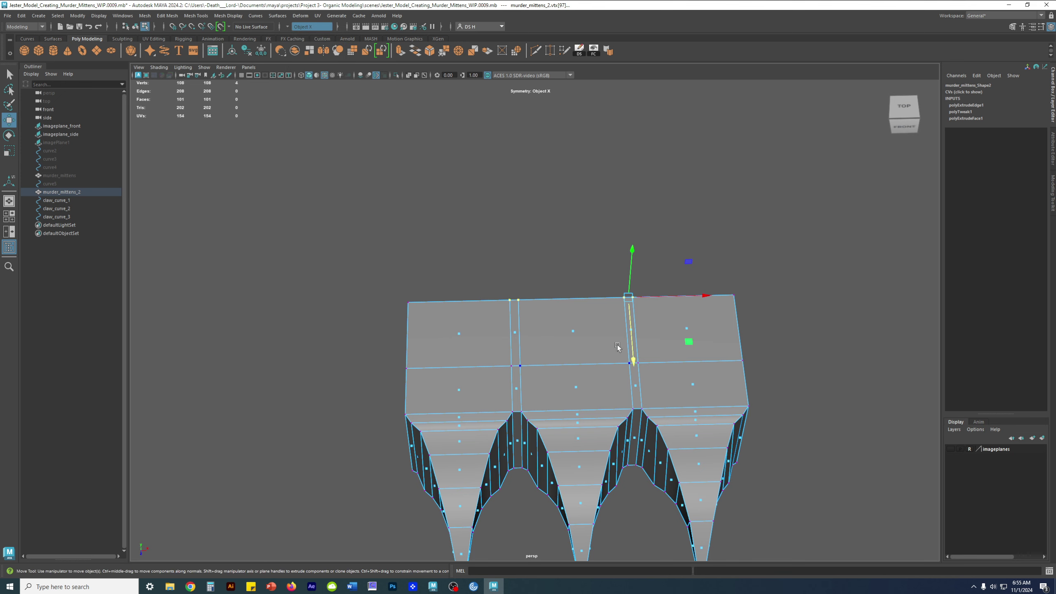
Merge the top seam vertices to their centre, dropping the mesh to 106 vertices
{"action": "middle_click_drag", "start_coordinate": [586, 345], "coordinate": [436, 278], "text": "alt"}
{"action": "right_click", "coordinate": [648, 198], "text": "shift"}
{"action": "right_click_drag", "start_coordinate": [648, 199], "coordinate": [656, 143], "text": "shift"}
{"action": "left_click", "coordinate": [758, 344]}
{"action": "left_click_drag", "start_coordinate": [759, 345], "coordinate": [475, 418], "text": "alt"}
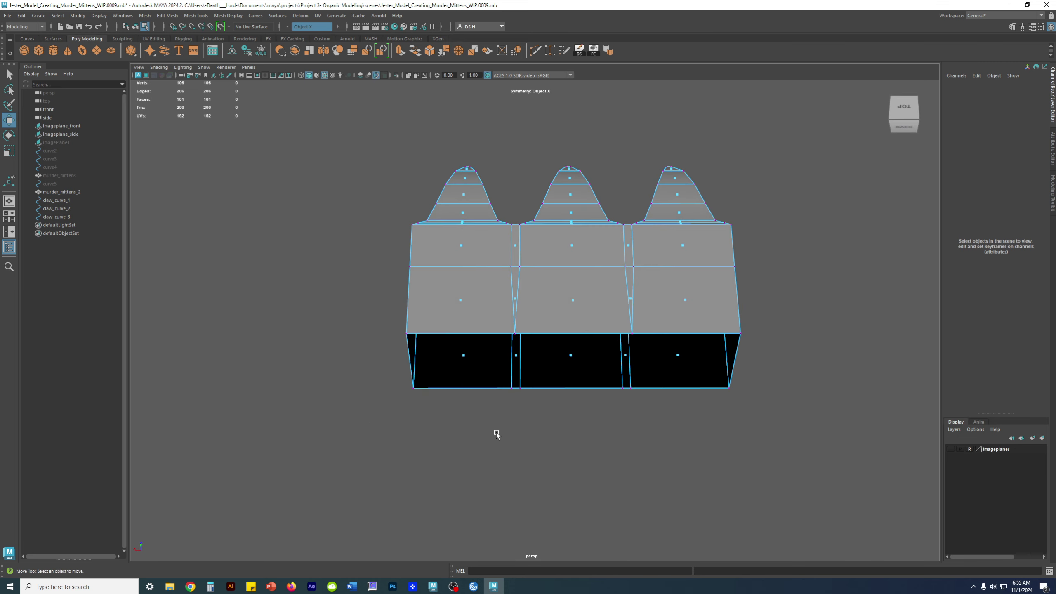
Weld the four split bottom seam vertices to center, leaving 104 vertices
{"action": "left_click_drag", "start_coordinate": [552, 419], "coordinate": [552, 419]}
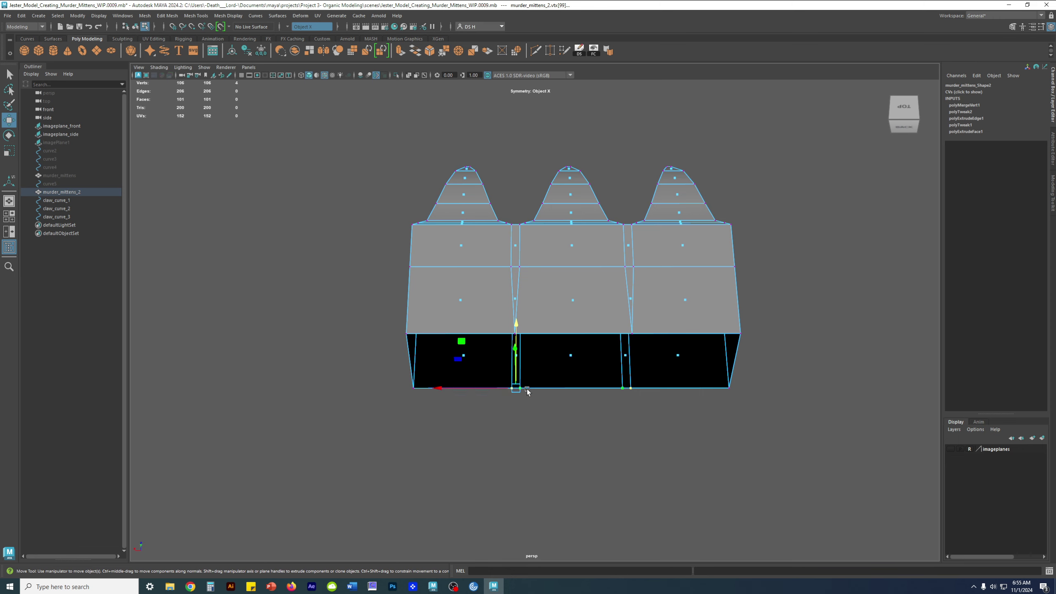
{"action": "key", "text": "g"}
{"action": "left_click", "coordinate": [619, 495]}
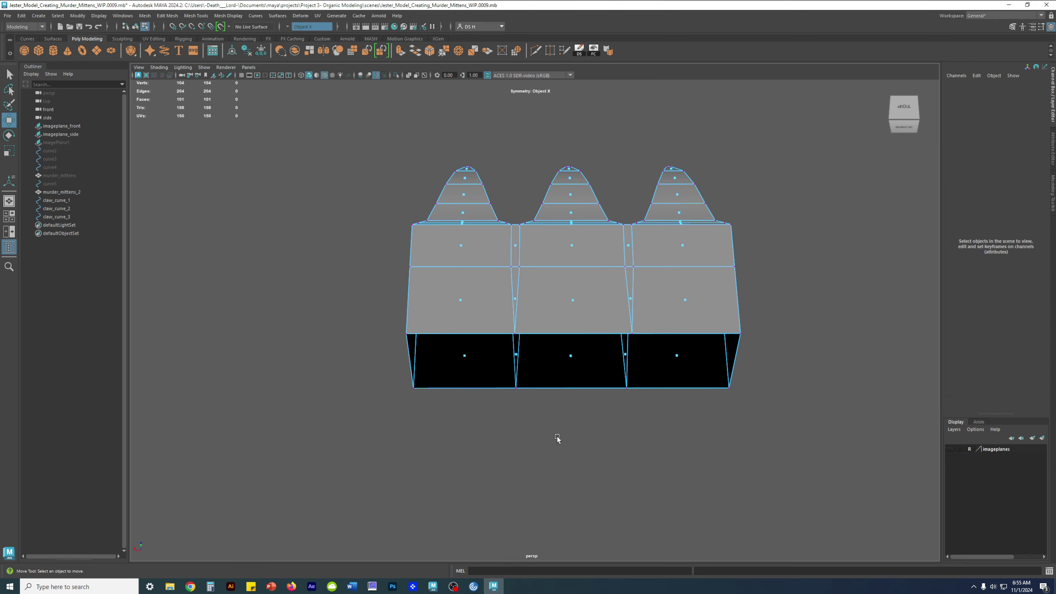
Orbit, zoom and pan around the mesh to inspect the closed seams
{"action": "left_click_drag", "start_coordinate": [559, 423], "coordinate": [597, 408], "text": "alt"}
{"action": "right_click_drag", "start_coordinate": [531, 344], "coordinate": [560, 391], "text": "alt"}
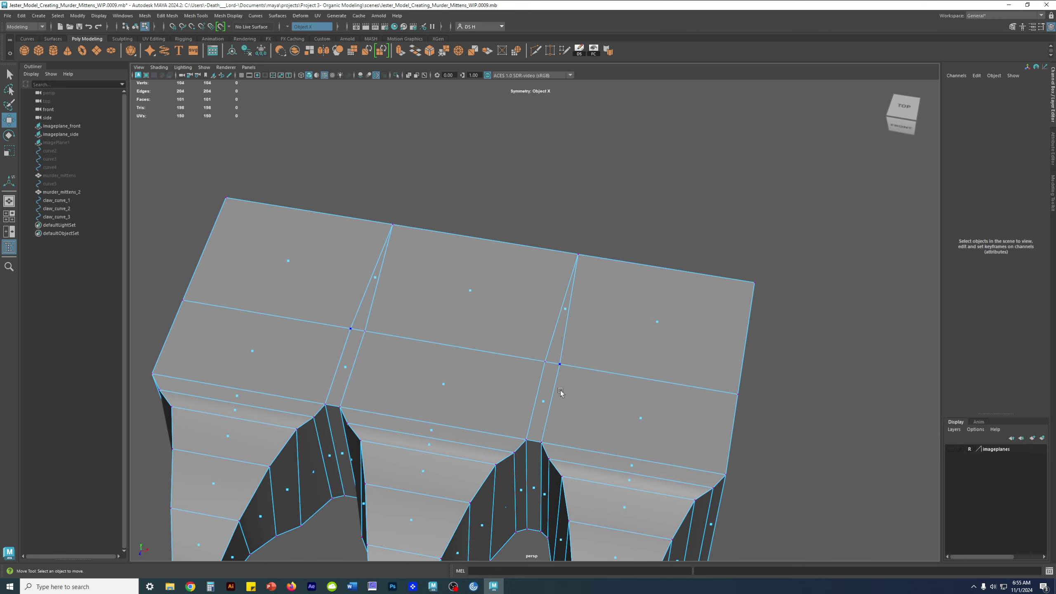
{"action": "middle_click_drag", "start_coordinate": [534, 451], "coordinate": [524, 368], "text": "alt"}
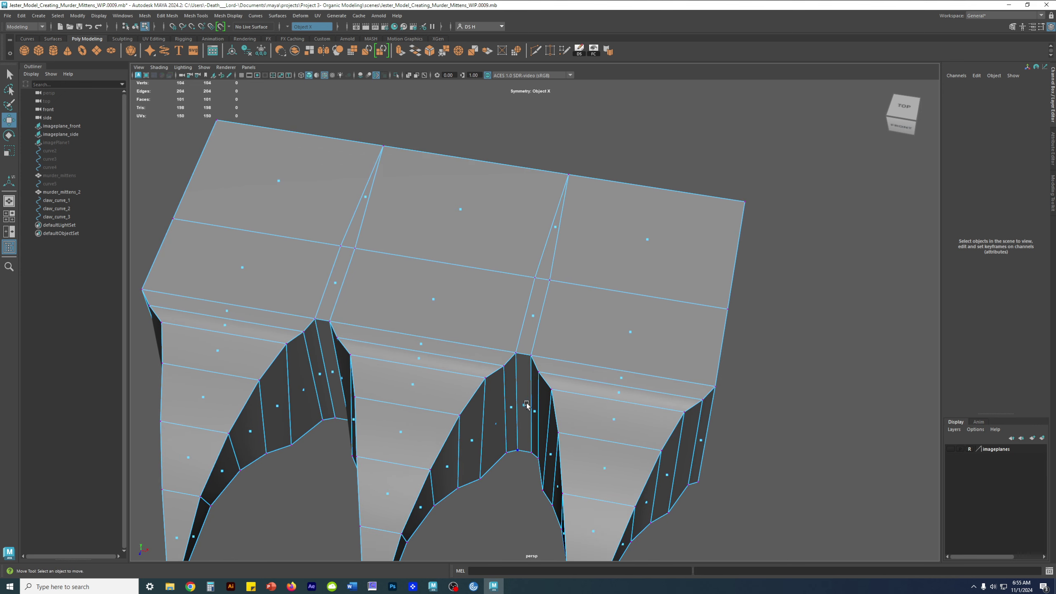
{"action": "right_click_drag", "start_coordinate": [519, 433], "coordinate": [556, 360], "text": "alt"}
{"action": "middle_click_drag", "start_coordinate": [556, 361], "coordinate": [544, 410], "text": "alt"}
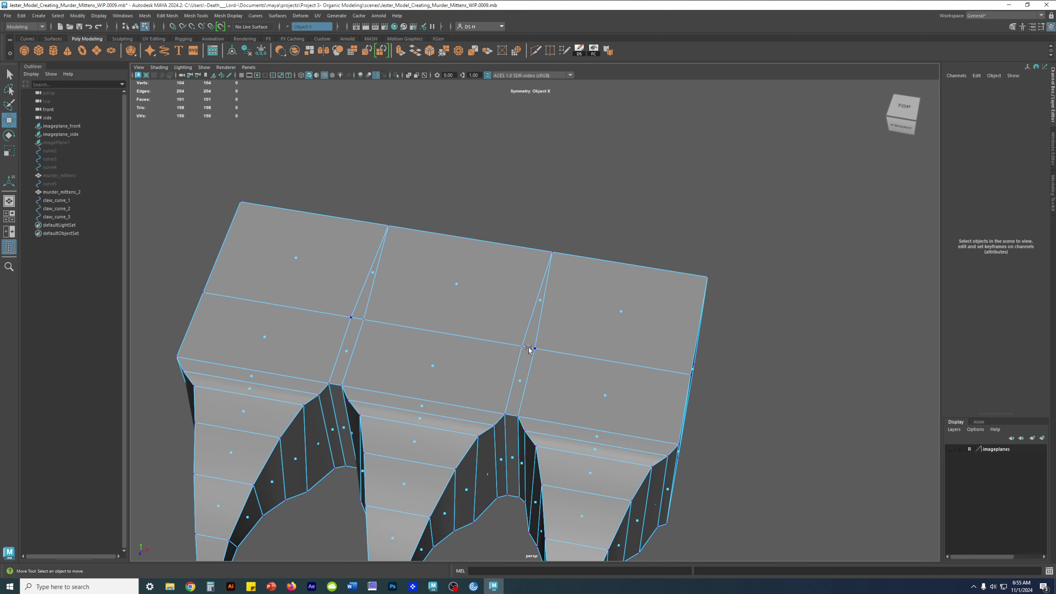
Check the mesh in smooth preview from several angles, then deselect it
{"action": "key", "text": "3"}
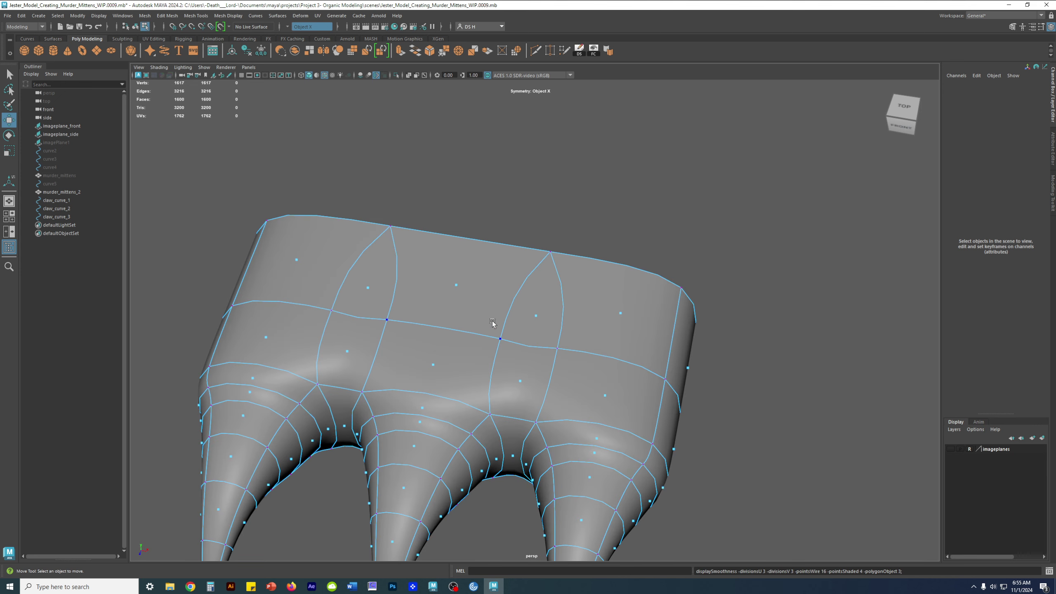
{"action": "key", "text": "1"}
{"action": "left_click_drag", "start_coordinate": [531, 375], "coordinate": [561, 377], "text": "alt"}
{"action": "right_click_drag", "start_coordinate": [561, 376], "coordinate": [452, 375], "text": "alt"}
{"action": "key", "text": "3"}
{"action": "left_click_drag", "start_coordinate": [466, 367], "coordinate": [452, 323], "text": "alt"}
{"action": "key", "text": "1"}
{"action": "right_click_drag", "start_coordinate": [500, 311], "coordinate": [584, 252]}
{"action": "left_click", "coordinate": [641, 339]}
{"action": "left_click_drag", "start_coordinate": [642, 342], "coordinate": [548, 335], "text": "alt"}
Select the mitten and pick the edge loop at the hand's open back
{"action": "left_click", "coordinate": [549, 335]}
{"action": "right_click_drag", "start_coordinate": [554, 327], "coordinate": [550, 198]}
{"action": "double_click", "coordinate": [471, 312]}
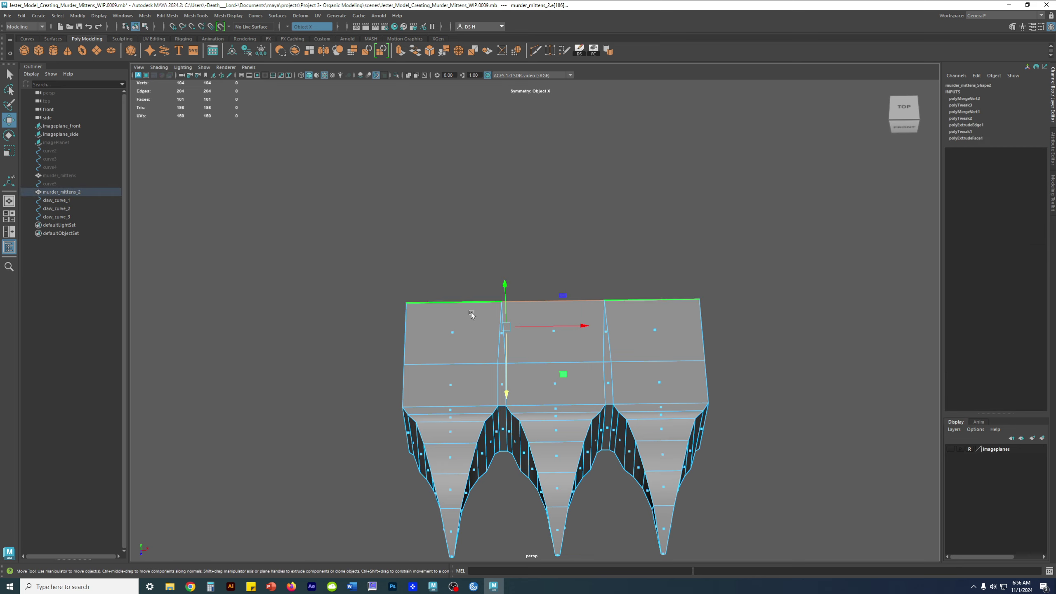
{"action": "scroll", "coordinate": [661, 364], "scroll_direction": "down", "scroll_amount": 2}
Save the scene as incremental version WIP.0010
{"action": "key", "text": "ctrl+alt+s"}
{"action": "left_click_drag", "start_coordinate": [662, 368], "coordinate": [686, 366], "text": "alt"}
{"action": "scroll", "coordinate": [602, 360], "scroll_direction": "down", "scroll_amount": 2}
Extrude the selected back edge loop with Extrude Edge
{"action": "middle_click_drag", "start_coordinate": [577, 357], "coordinate": [625, 366], "text": "alt"}
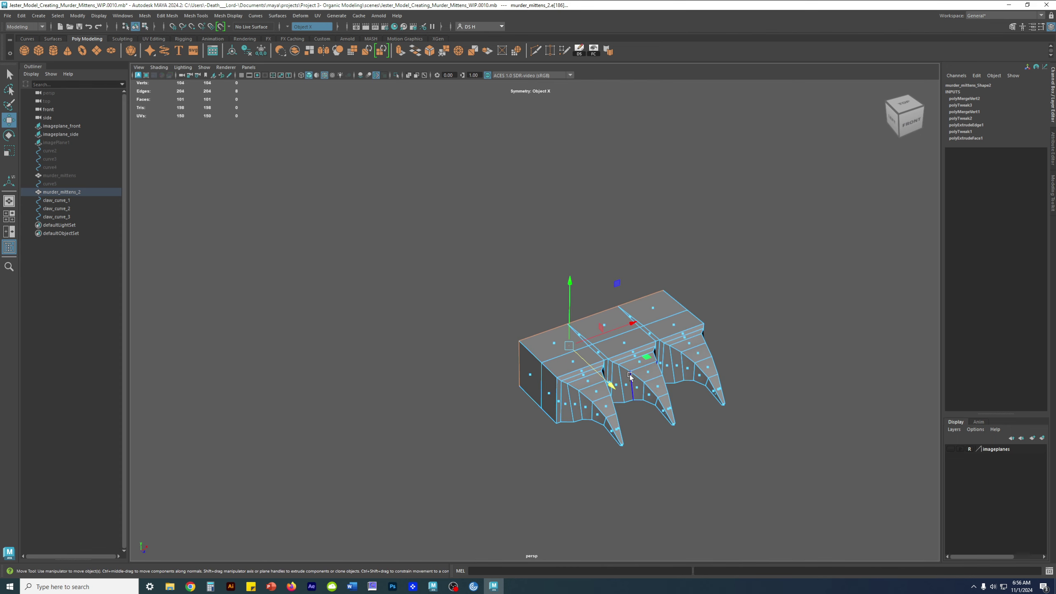
{"action": "left_click_drag", "start_coordinate": [567, 388], "coordinate": [679, 393], "text": "alt"}
{"action": "left_click_drag", "start_coordinate": [661, 353], "coordinate": [599, 377], "text": "alt"}
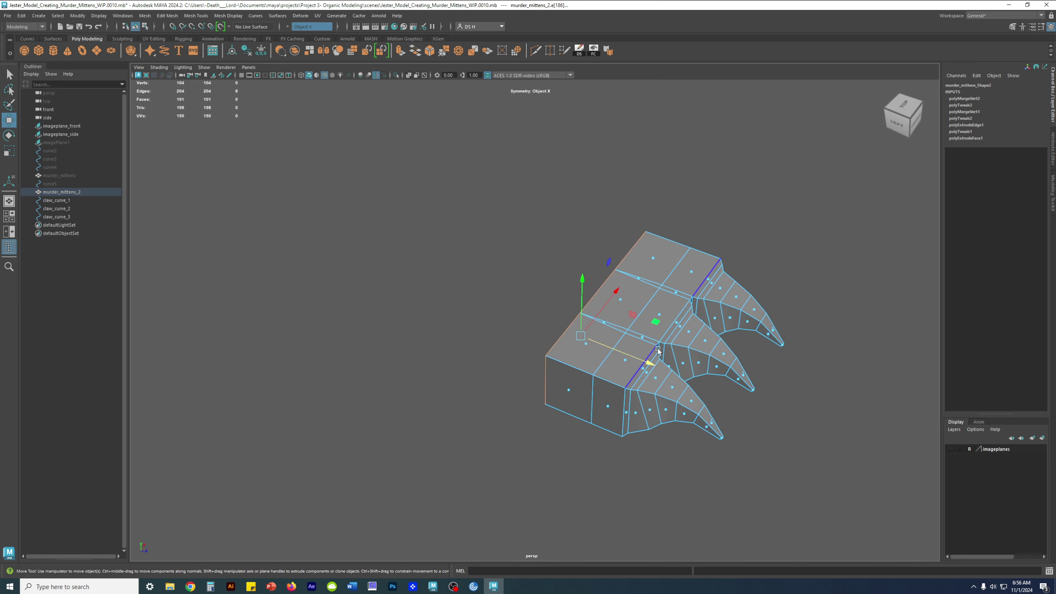
{"action": "right_click_drag", "start_coordinate": [756, 207], "coordinate": [756, 230], "text": "shift"}
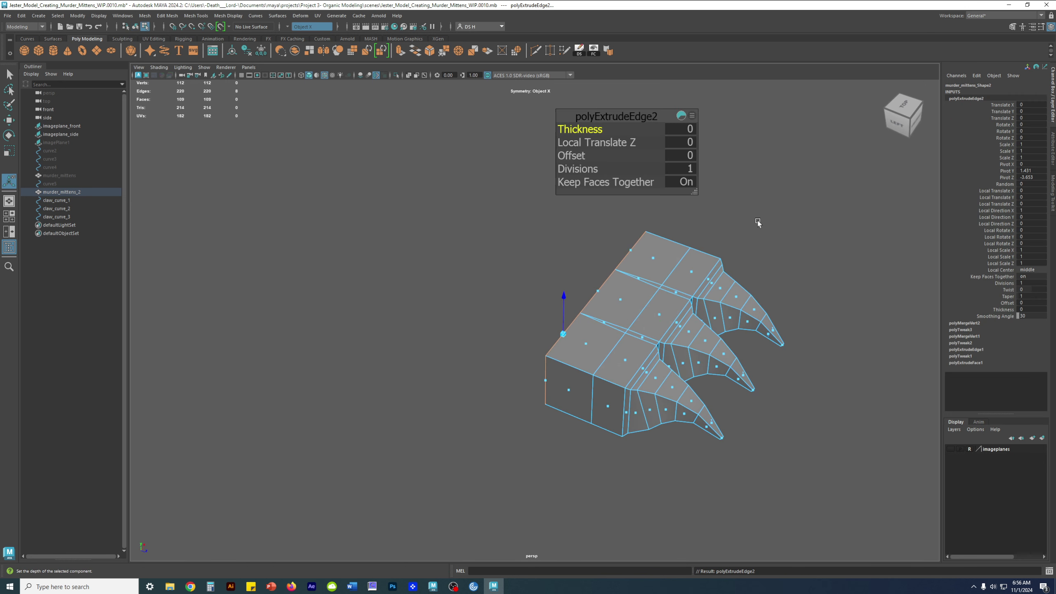
Turn symmetry off and reframe the view on the back extrusion
{"action": "left_click", "coordinate": [289, 29]}
{"action": "left_click", "coordinate": [306, 32]}
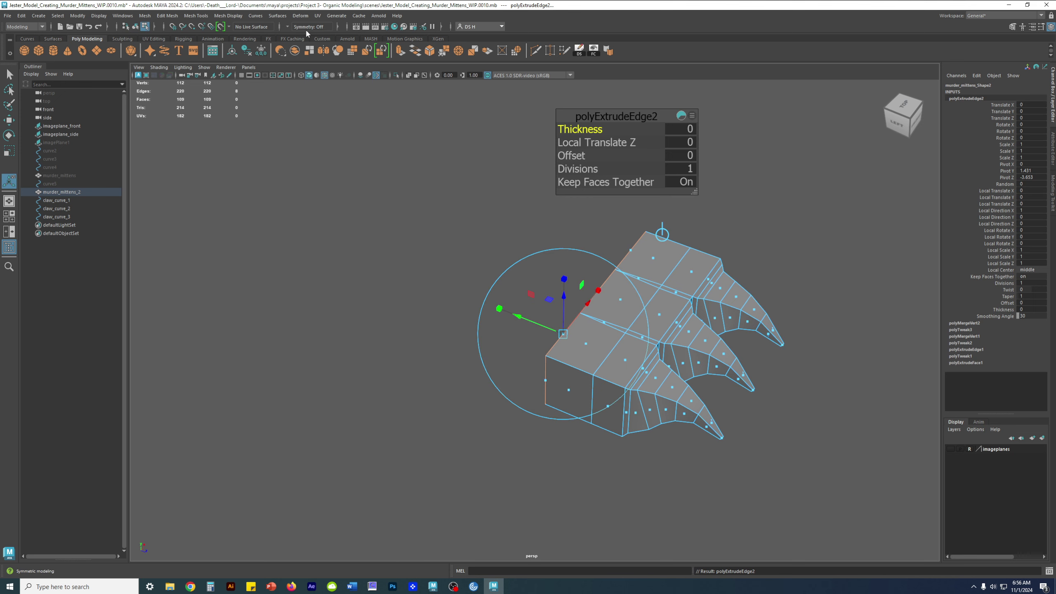
{"action": "middle_click_drag", "start_coordinate": [634, 307], "coordinate": [526, 342], "text": "alt"}
{"action": "left_click_drag", "start_coordinate": [525, 342], "coordinate": [536, 341], "text": "alt"}
{"action": "scroll", "coordinate": [531, 341], "scroll_direction": "down", "scroll_amount": 2}
{"action": "middle_click_drag", "start_coordinate": [530, 340], "coordinate": [612, 348], "text": "alt"}
{"action": "middle_click_drag", "start_coordinate": [597, 526], "coordinate": [565, 548], "text": "alt"}
Pull the back extrusion out to Local Translate Y 4.712 and check it smoothed
{"action": "left_click_drag", "start_coordinate": [490, 377], "coordinate": [587, 372]}
{"action": "mouse_move", "coordinate": [411, 376]}
{"action": "left_mouse_down"}
{"action": "mouse_move", "coordinate": [426, 377]}
{"action": "mouse_move", "coordinate": [402, 377]}
{"action": "left_mouse_up"}
{"action": "key", "text": "3"}
{"action": "left_click_drag", "start_coordinate": [636, 401], "coordinate": [720, 377], "text": "alt"}
{"action": "key", "text": "1"}
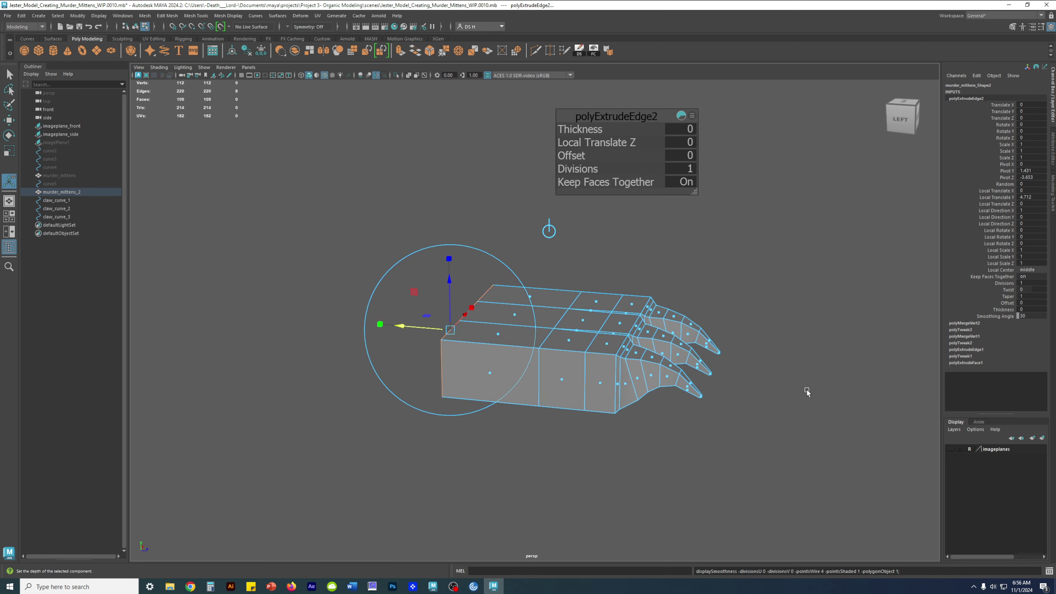
Return to object selection and compare the lengthened mitten smoothed and as a cage
{"action": "key", "text": "w"}
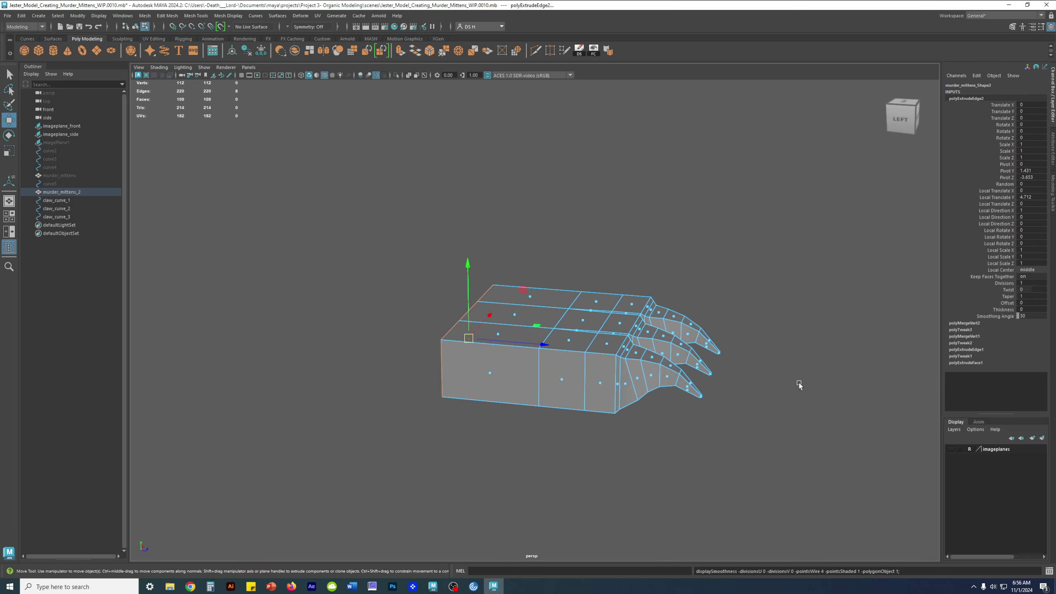
{"action": "key", "text": "F8"}
{"action": "left_click", "coordinate": [702, 243]}
{"action": "left_click_drag", "start_coordinate": [702, 243], "coordinate": [697, 368], "text": "alt"}
{"action": "left_click", "coordinate": [589, 370]}
{"action": "key", "text": "3"}
{"action": "left_click", "coordinate": [761, 359]}
{"action": "left_click_drag", "start_coordinate": [761, 359], "coordinate": [650, 349], "text": "alt"}
{"action": "left_click", "coordinate": [514, 347]}
{"action": "key", "text": "1"}
In wireframe, marquee-select the row of vertices where the claws join
{"action": "right_click_drag", "start_coordinate": [577, 351], "coordinate": [701, 369], "text": "alt"}
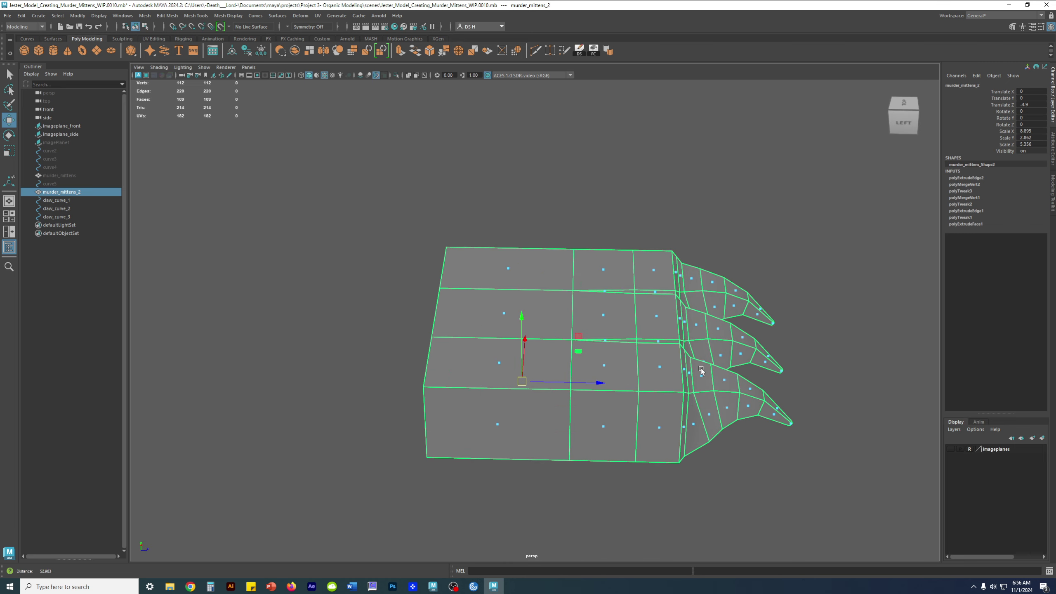
{"action": "middle_click_drag", "start_coordinate": [701, 370], "coordinate": [623, 332], "text": "alt"}
{"action": "right_click", "coordinate": [563, 258]}
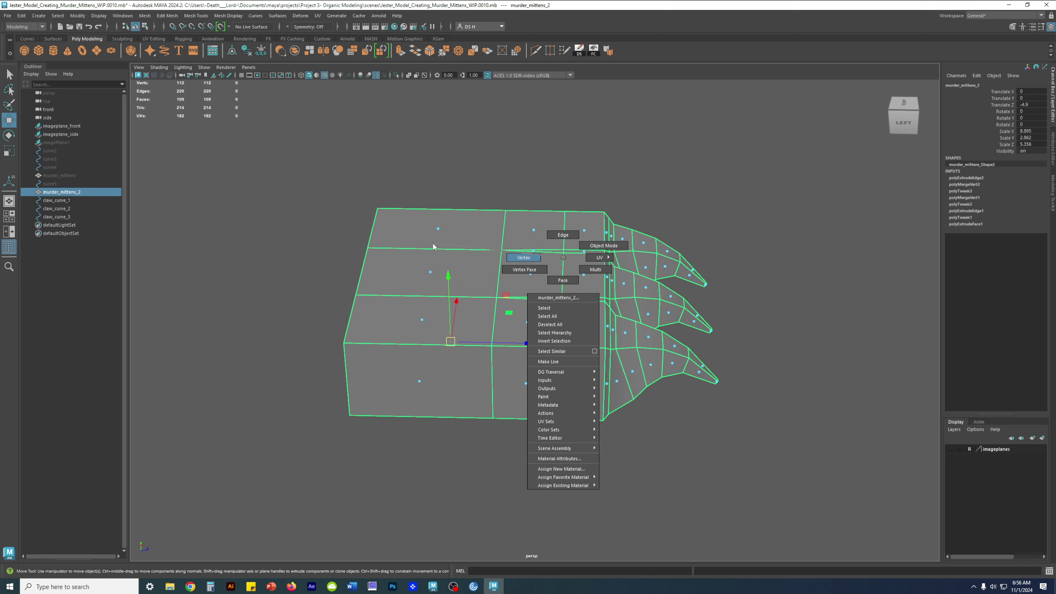
{"action": "right_click_drag", "start_coordinate": [563, 258], "coordinate": [432, 247]}
{"action": "key", "text": "4"}
{"action": "left_click_drag", "start_coordinate": [636, 299], "coordinate": [632, 295], "text": "alt"}
{"action": "left_click_drag", "start_coordinate": [537, 180], "coordinate": [584, 441]}
{"action": "mouse_move", "coordinate": [565, 245]}
{"action": "left_mouse_down", "text": "alt"}
{"action": "mouse_move", "coordinate": [578, 243]}
{"action": "mouse_move", "coordinate": [627, 289]}
{"action": "mouse_move", "coordinate": [694, 297]}
{"action": "left_mouse_up", "text": "alt"}
{"action": "key", "text": "5"}
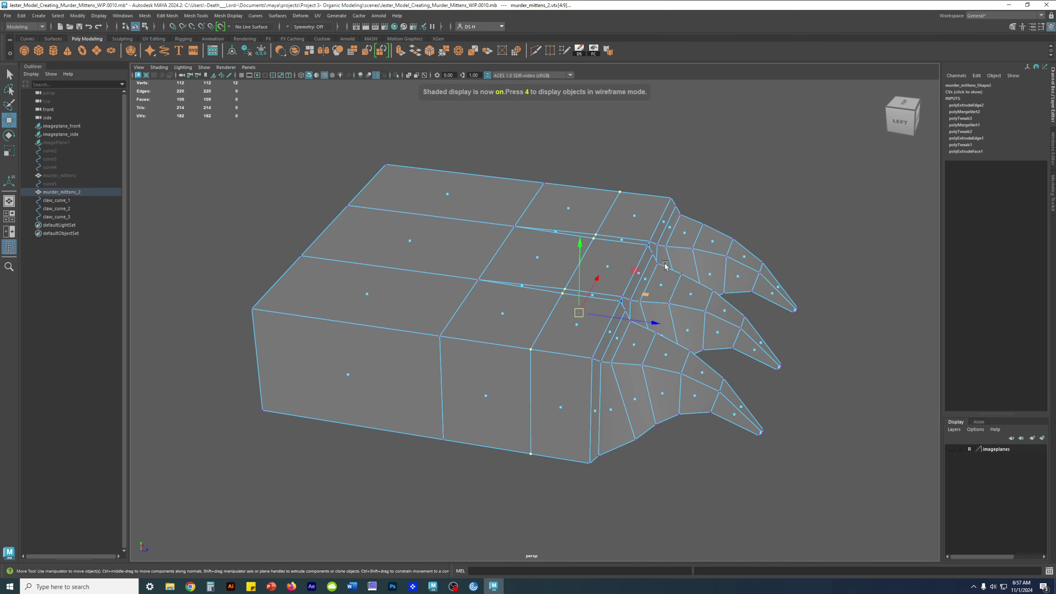
{"action": "left_click_drag", "start_coordinate": [568, 329], "coordinate": [639, 211], "text": "alt"}
Inspect the mesh from above and below, toggling the smooth preview
{"action": "key", "text": "3"}
{"action": "key", "text": "1"}
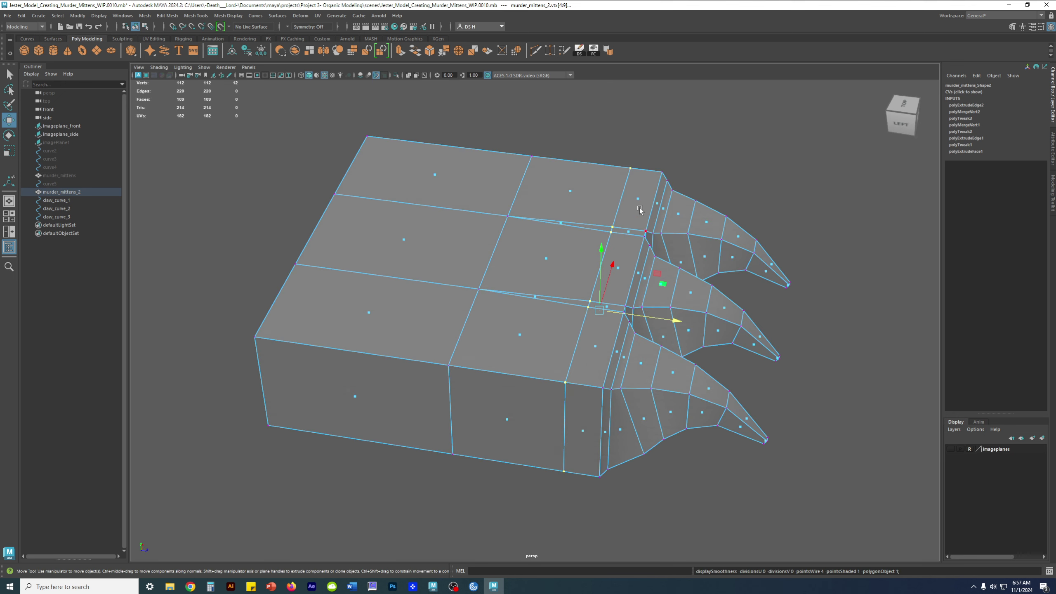
{"action": "left_click_drag", "start_coordinate": [567, 424], "coordinate": [677, 333], "text": "alt"}
{"action": "right_click_drag", "start_coordinate": [678, 333], "coordinate": [715, 319], "text": "alt"}
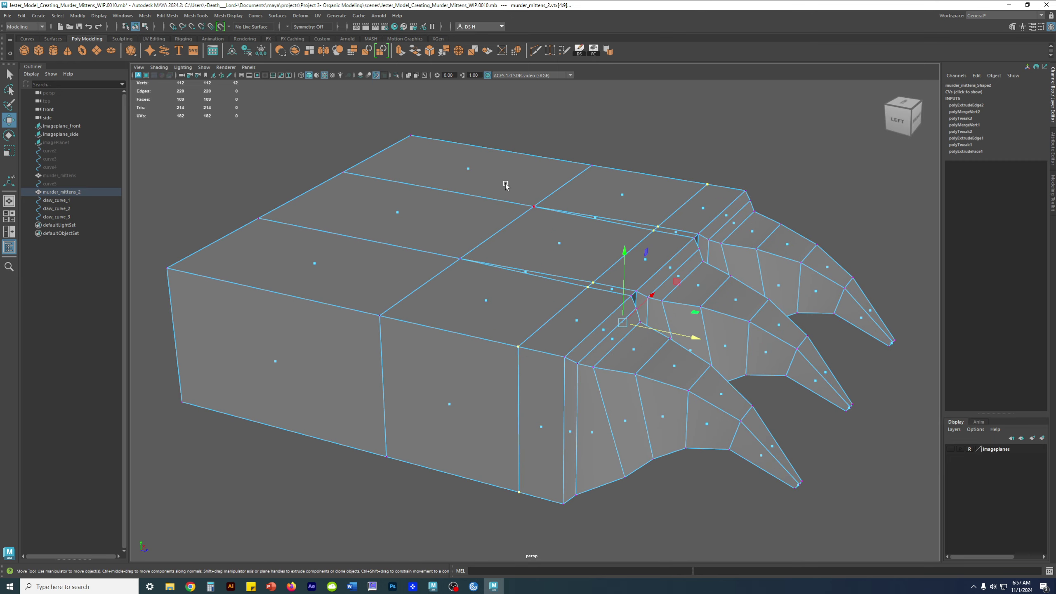
{"action": "left_click_drag", "start_coordinate": [643, 325], "coordinate": [722, 218], "text": "alt"}
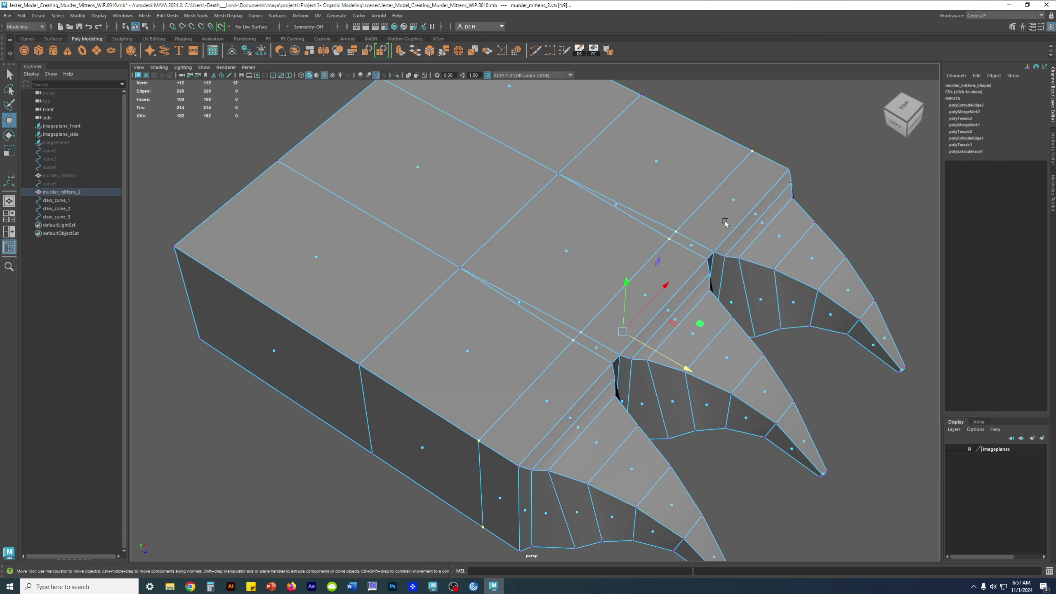
{"action": "left_click_drag", "start_coordinate": [684, 301], "coordinate": [657, 185], "text": "alt"}
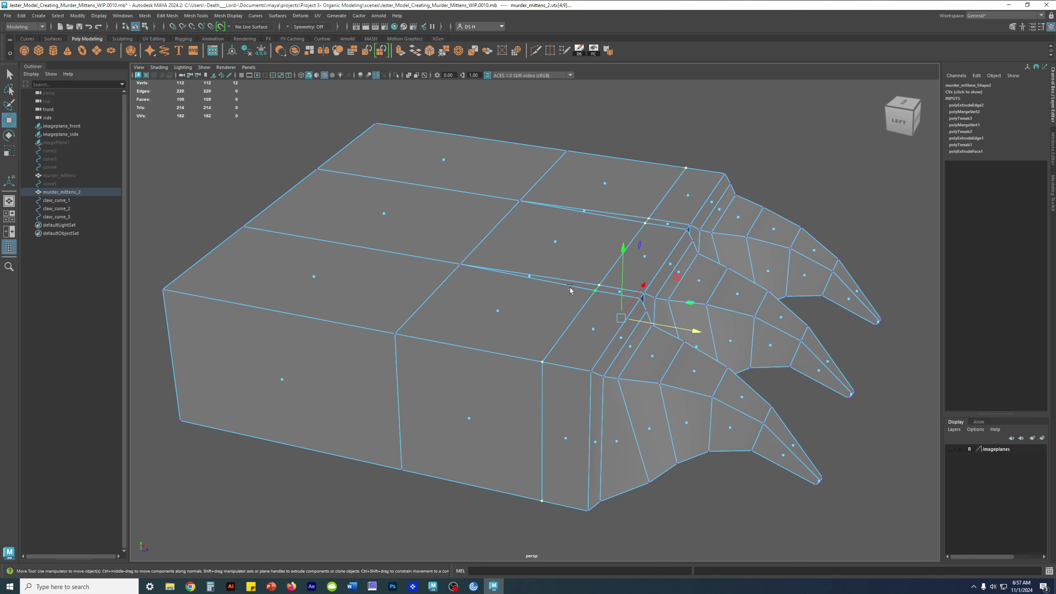
{"action": "left_click_drag", "start_coordinate": [681, 333], "coordinate": [575, 341], "text": "alt"}
{"action": "key", "text": "3"}
{"action": "key", "text": "1"}
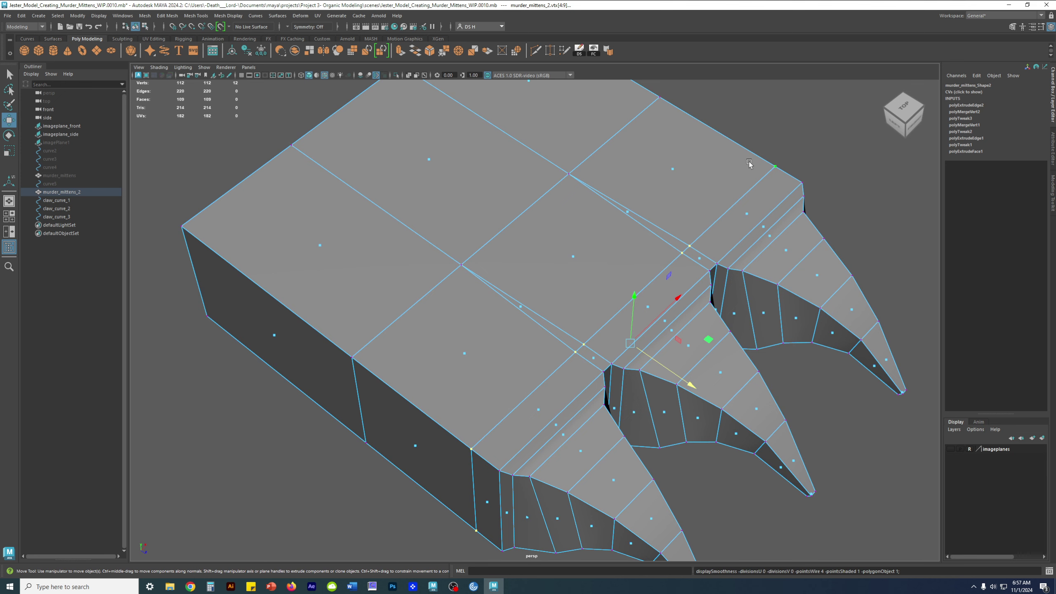
{"action": "left_click_drag", "start_coordinate": [685, 502], "coordinate": [517, 302], "text": "alt"}
Return to object selection and reselect the mitten mesh
{"action": "right_click_drag", "start_coordinate": [524, 283], "coordinate": [746, 166]}
{"action": "left_click", "coordinate": [744, 186]}
{"action": "left_click_drag", "start_coordinate": [745, 186], "coordinate": [557, 266], "text": "alt"}
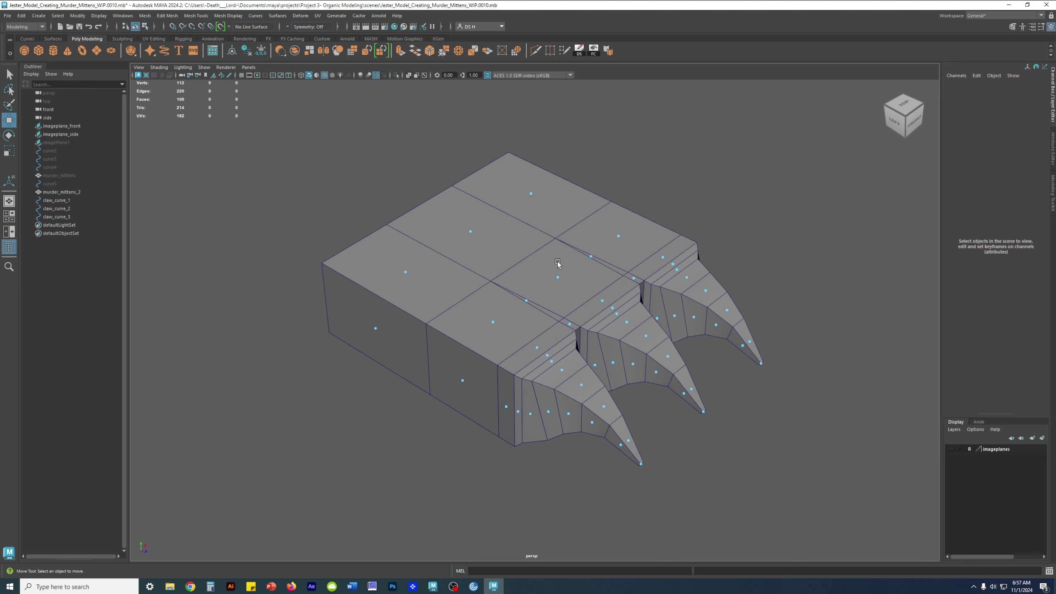
{"action": "left_click", "coordinate": [622, 235]}
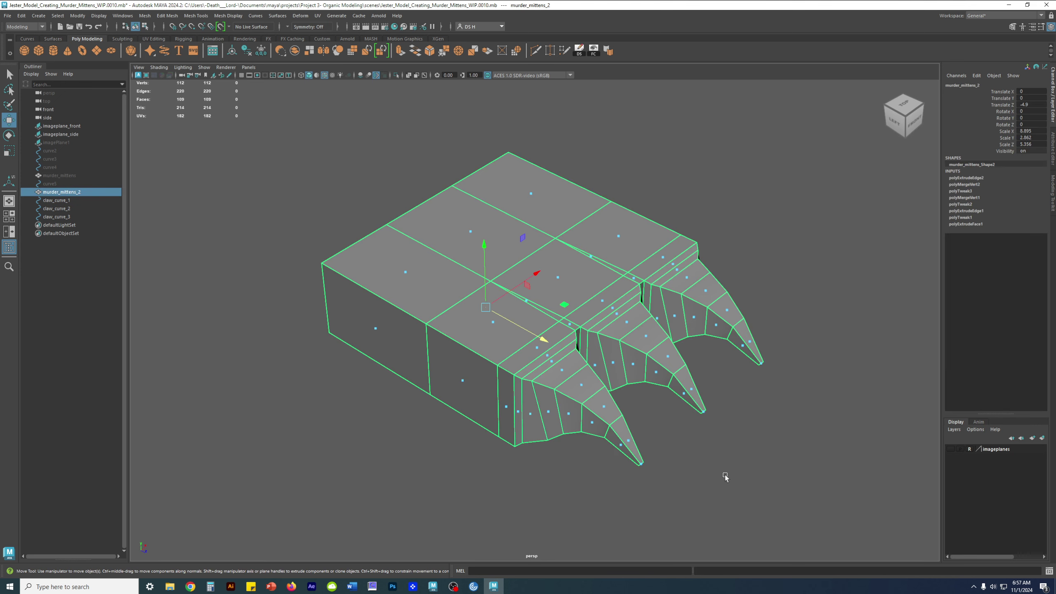
{"action": "left_click_drag", "start_coordinate": [856, 365], "coordinate": [911, 302], "text": "alt"}
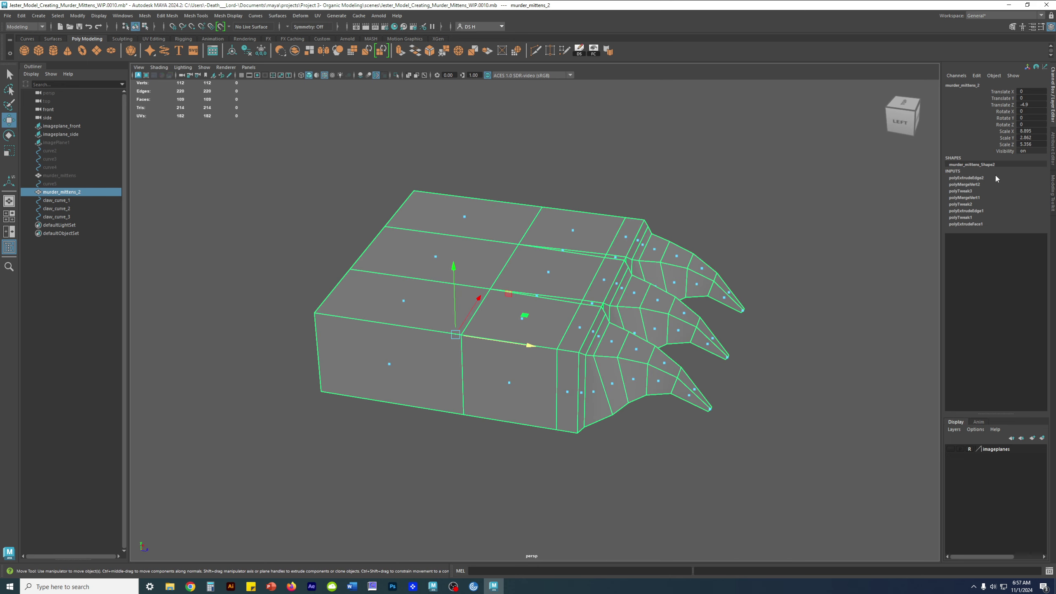
{"action": "scroll", "coordinate": [725, 350], "scroll_direction": "up", "scroll_amount": 1}
Delete the mitten's construction history and save the scene as WIP.0011
{"action": "key", "text": "alt+shift+d"}
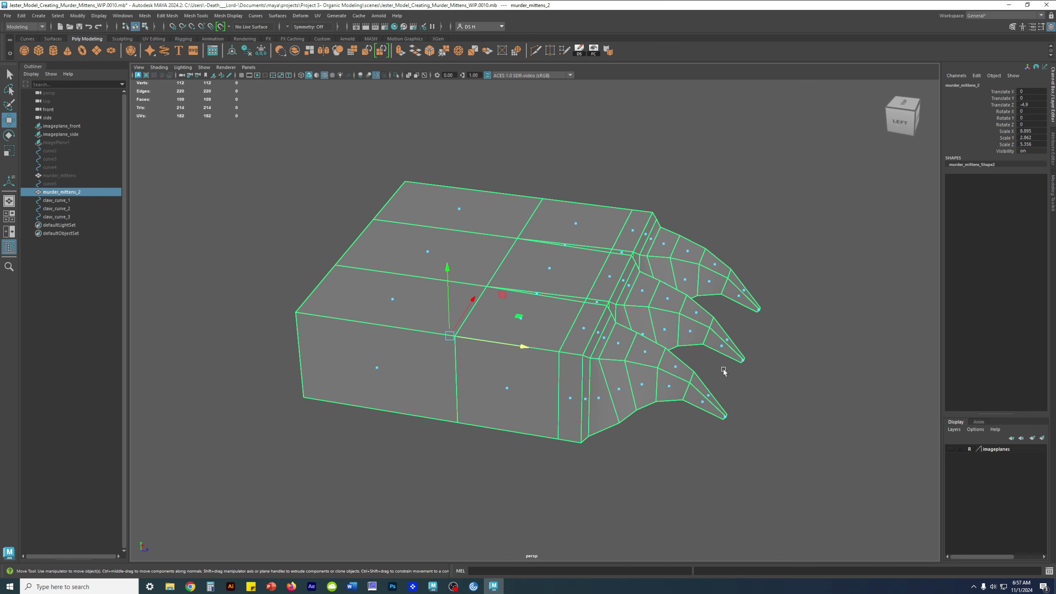
{"action": "middle_click_drag", "start_coordinate": [622, 301], "coordinate": [650, 391], "text": "alt"}
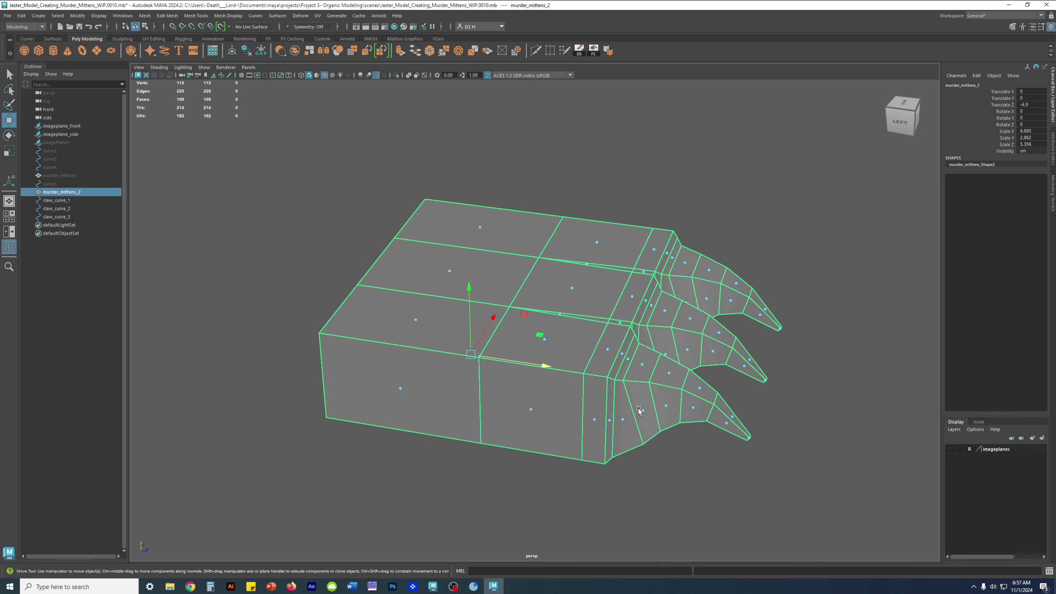
{"action": "key", "text": "ctrl+alt+s"}
{"action": "left_click_drag", "start_coordinate": [614, 425], "coordinate": [624, 402], "text": "alt"}
Select the middle vertical vertex column and slide it along X toward the claws
{"action": "right_click_drag", "start_coordinate": [577, 290], "coordinate": [417, 282]}
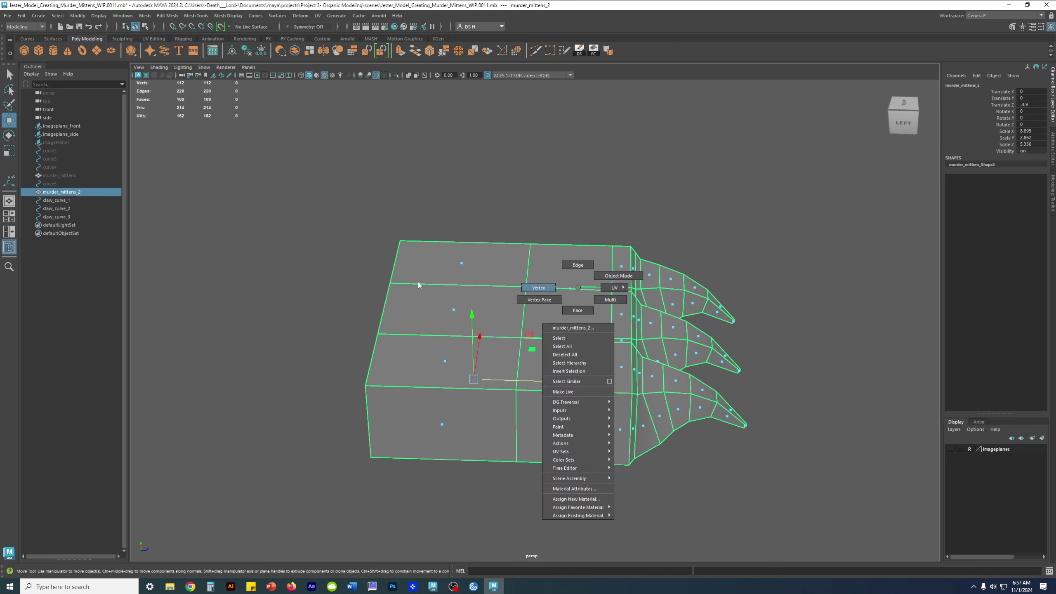
{"action": "left_click_drag", "start_coordinate": [443, 305], "coordinate": [475, 406], "text": "alt"}
{"action": "left_click_drag", "start_coordinate": [465, 223], "coordinate": [463, 231], "text": "alt"}
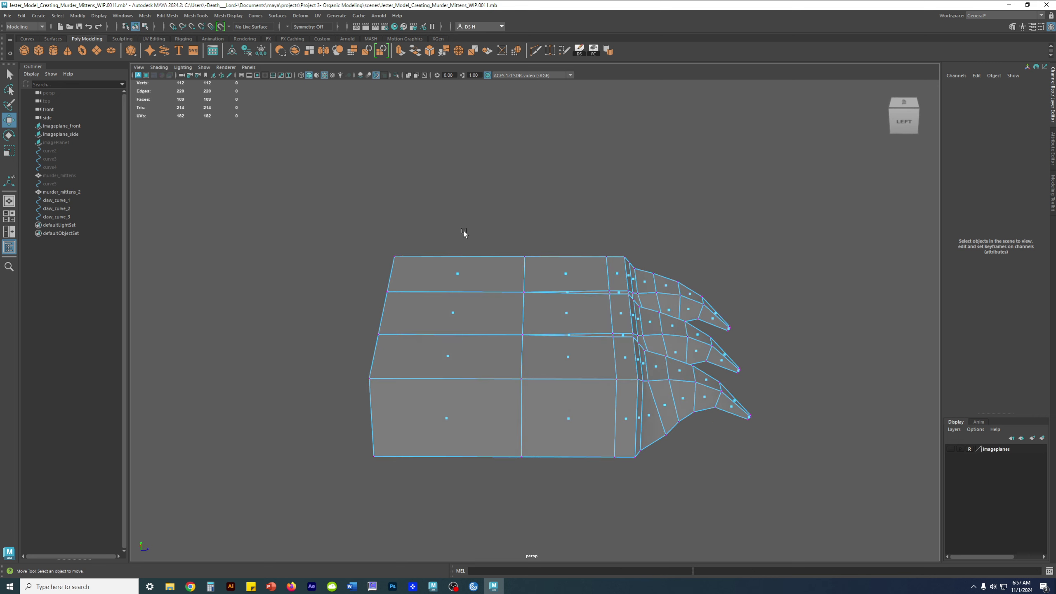
{"action": "key", "text": "4"}
{"action": "left_click_drag", "start_coordinate": [464, 189], "coordinate": [555, 497]}
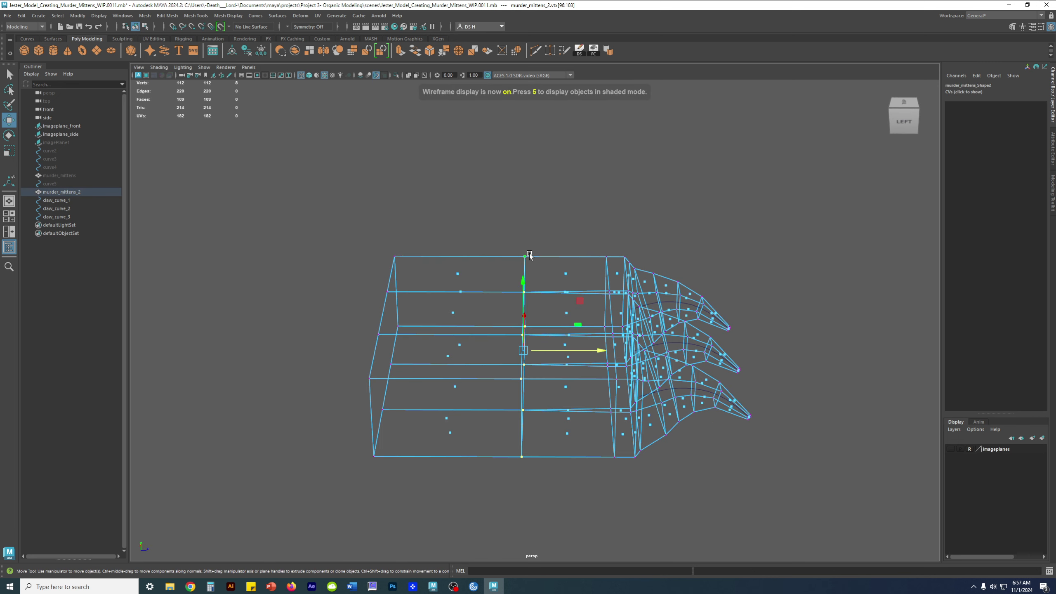
{"action": "key", "text": "5"}
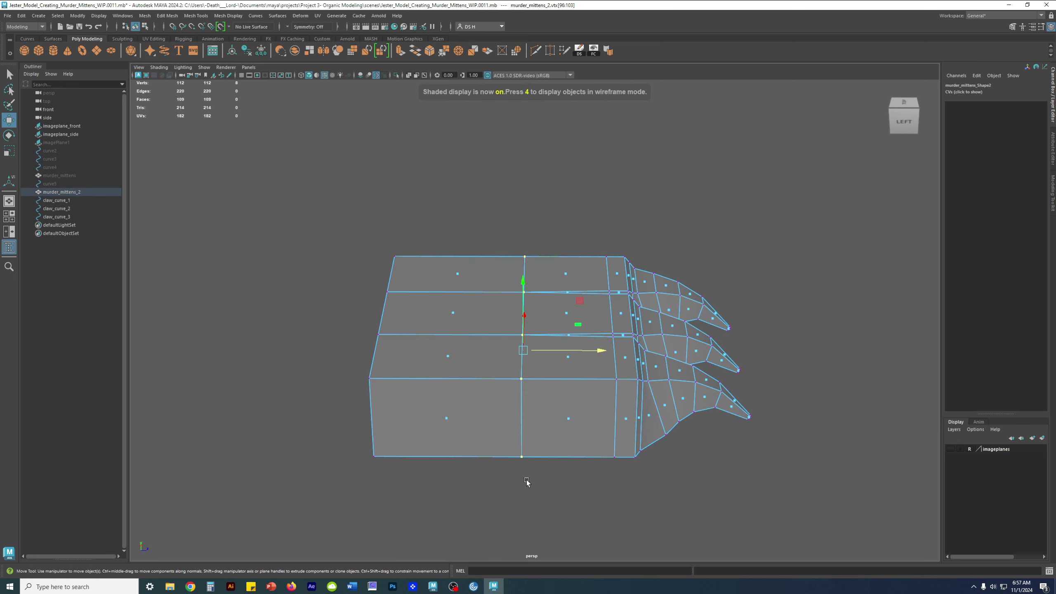
{"action": "left_click_drag", "start_coordinate": [601, 358], "coordinate": [641, 356]}
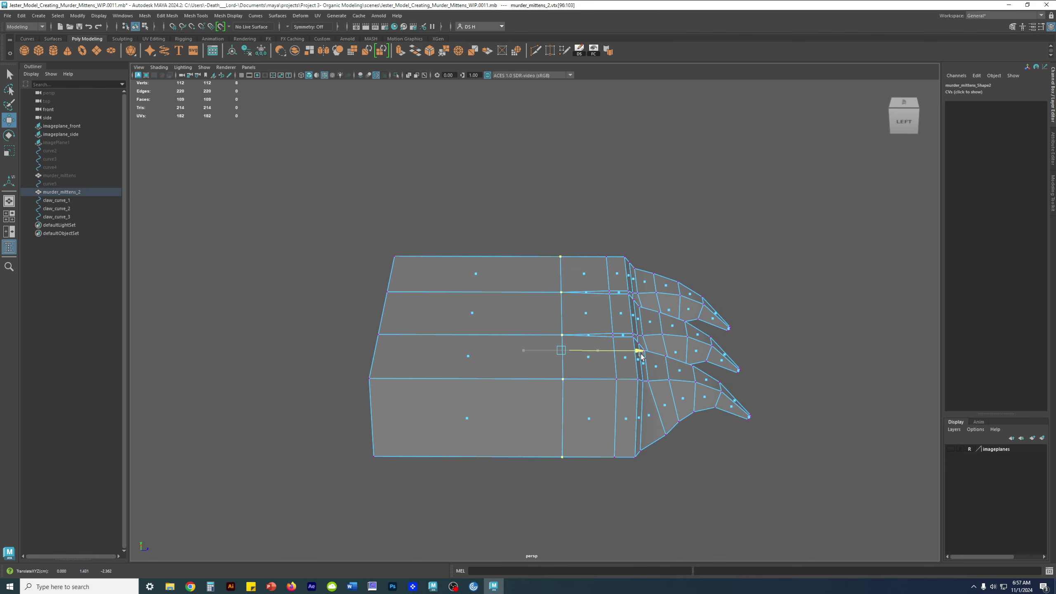
Deselect and compare the smoothed mitten with the low-poly cage
{"action": "left_click", "coordinate": [767, 274]}
{"action": "key", "text": "3"}
{"action": "left_click_drag", "start_coordinate": [710, 320], "coordinate": [609, 327], "text": "alt"}
{"action": "key", "text": "1"}
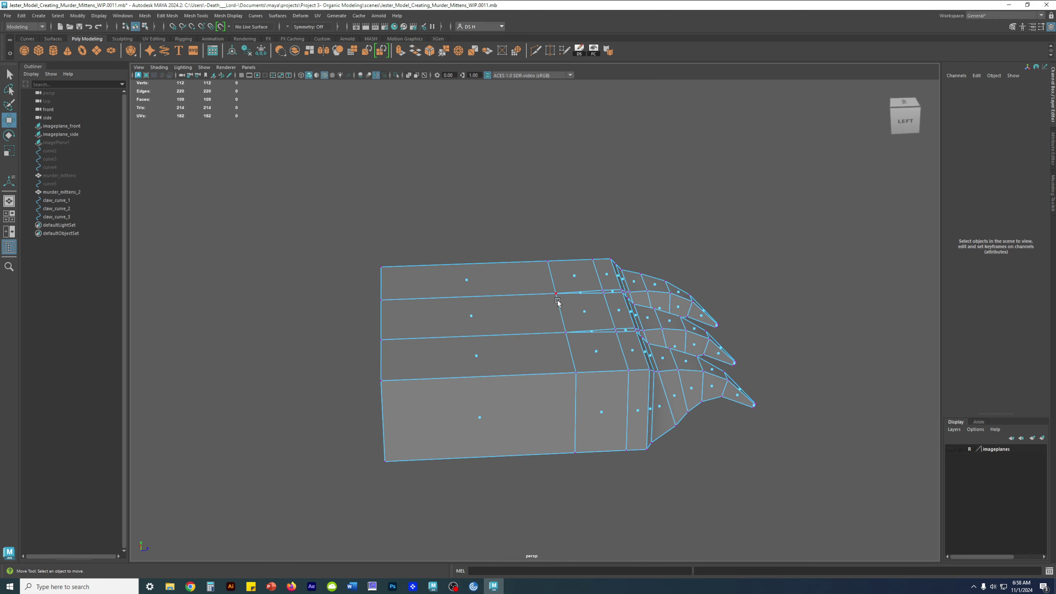
Select the edge loop running down the hand's side, then orbit around the mesh
{"action": "left_click", "coordinate": [570, 311]}
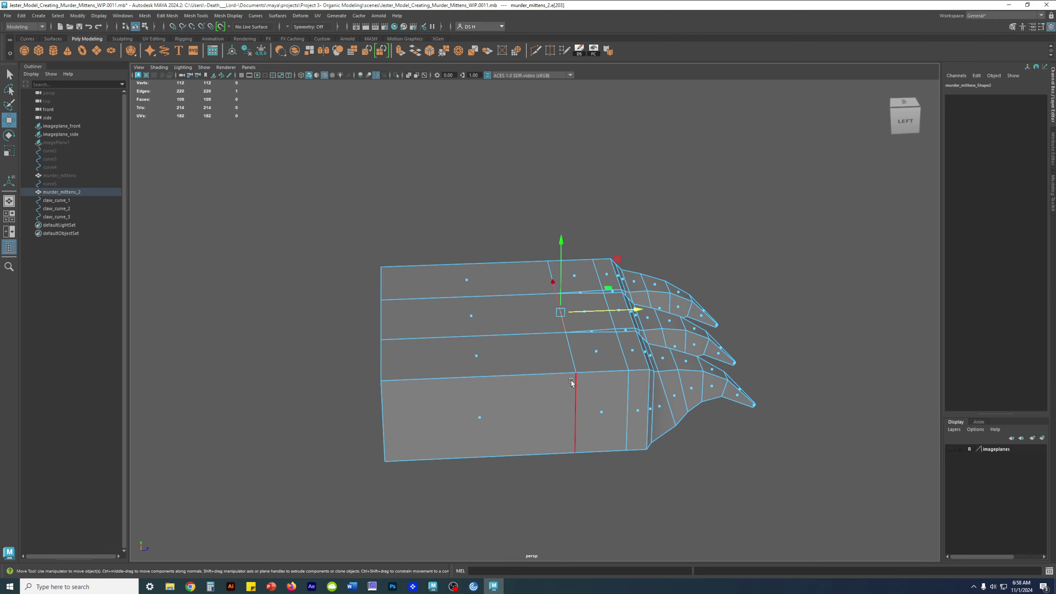
{"action": "double_click", "coordinate": [575, 351]}
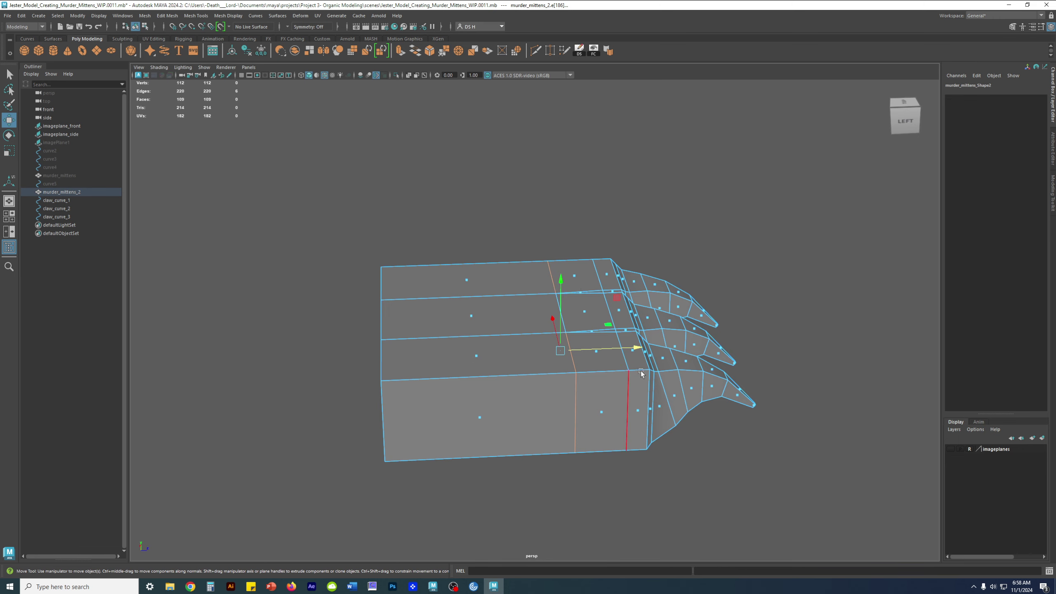
{"action": "left_click", "coordinate": [557, 254]}
{"action": "left_click_drag", "start_coordinate": [597, 473], "coordinate": [407, 374], "text": "alt"}
{"action": "left_click_drag", "start_coordinate": [555, 396], "coordinate": [469, 347], "text": "alt"}
Select an edge loop across the top of the hand, then switch back to Object Mode
{"action": "right_click_drag", "start_coordinate": [544, 293], "coordinate": [555, 162]}
{"action": "double_click", "coordinate": [628, 323]}
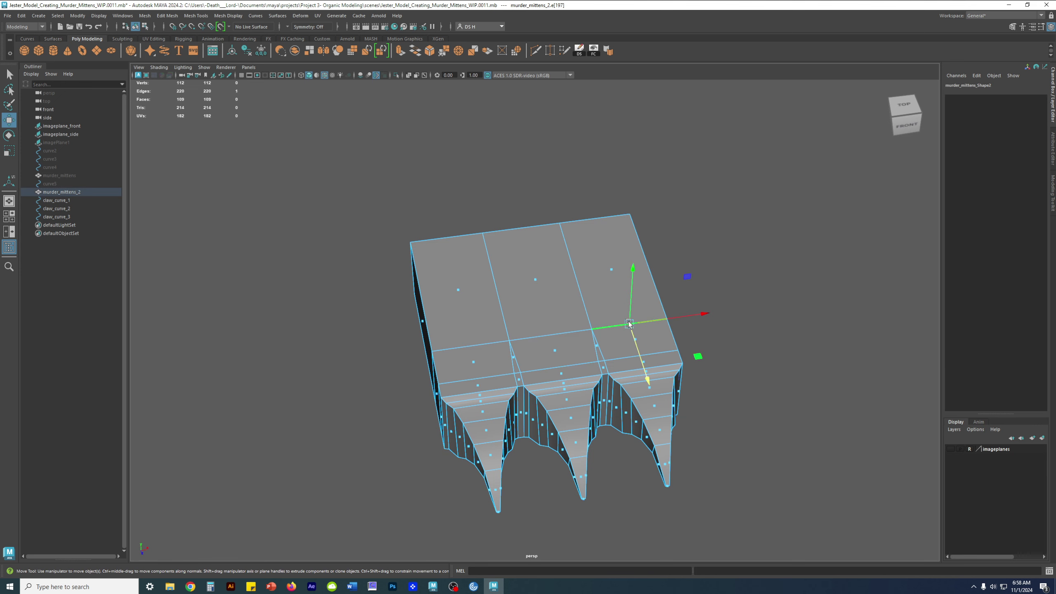
{"action": "scroll", "coordinate": [698, 359], "scroll_direction": "up", "scroll_amount": 2}
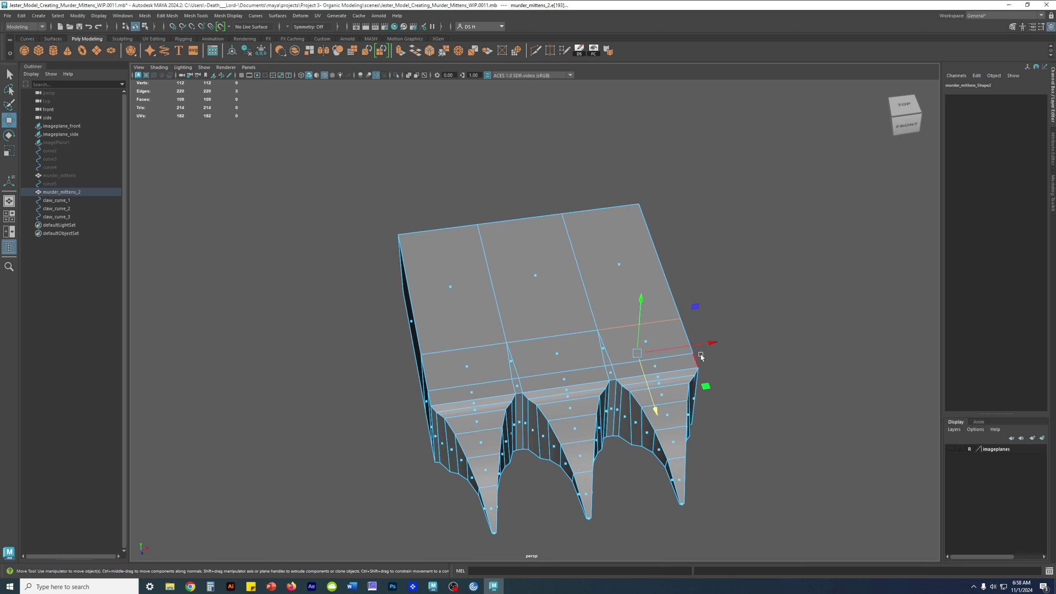
{"action": "right_click", "coordinate": [581, 256]}
{"action": "right_click_drag", "start_coordinate": [679, 195], "coordinate": [677, 196]}
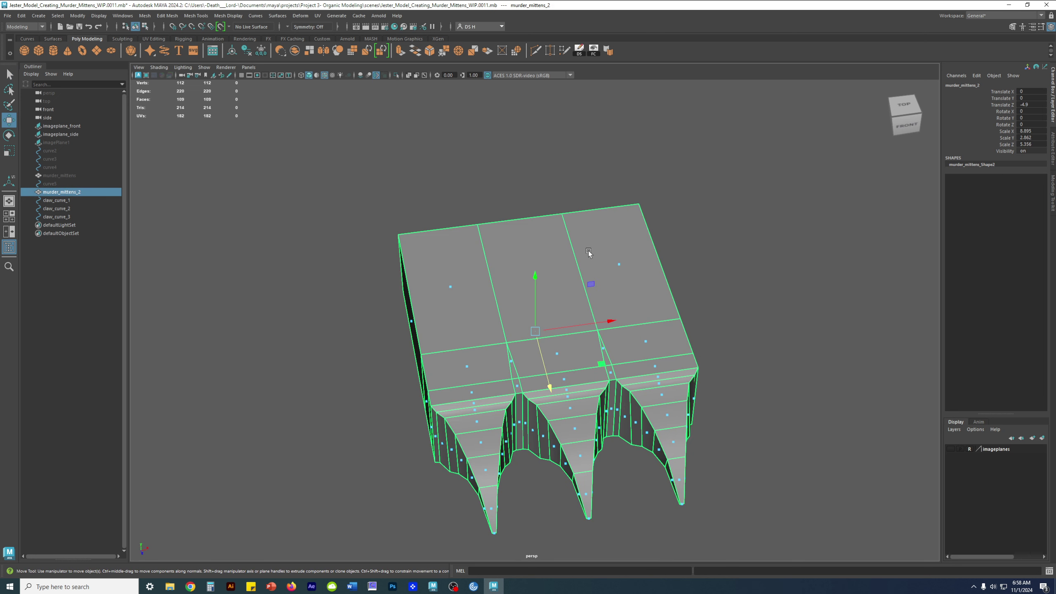
{"action": "left_click_drag", "start_coordinate": [581, 252], "coordinate": [440, 309], "text": "alt"}
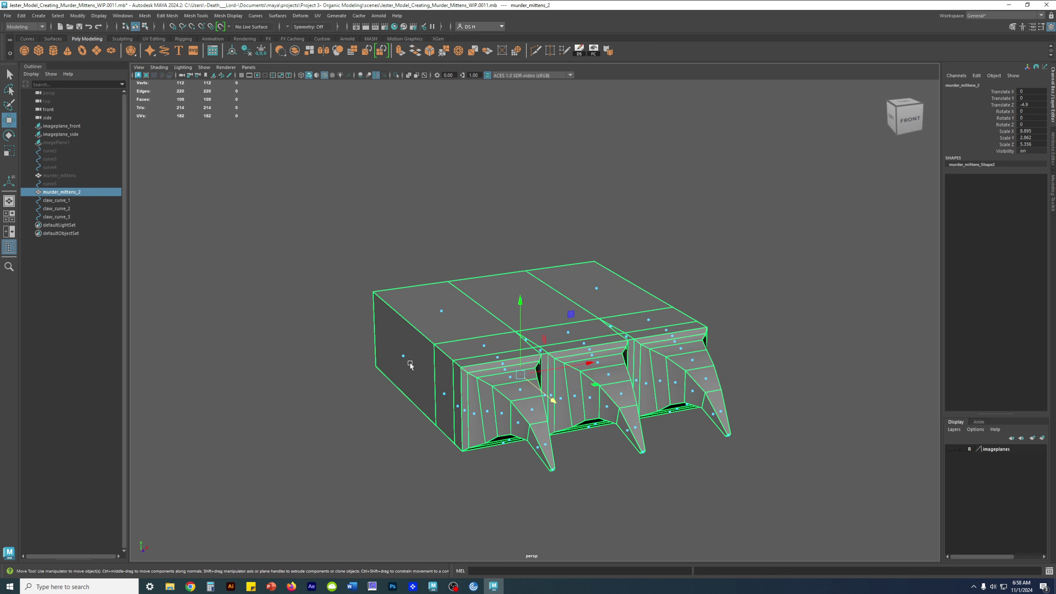
Turn off Face Centers under Display > Polygons
{"action": "left_click", "coordinate": [99, 16]}
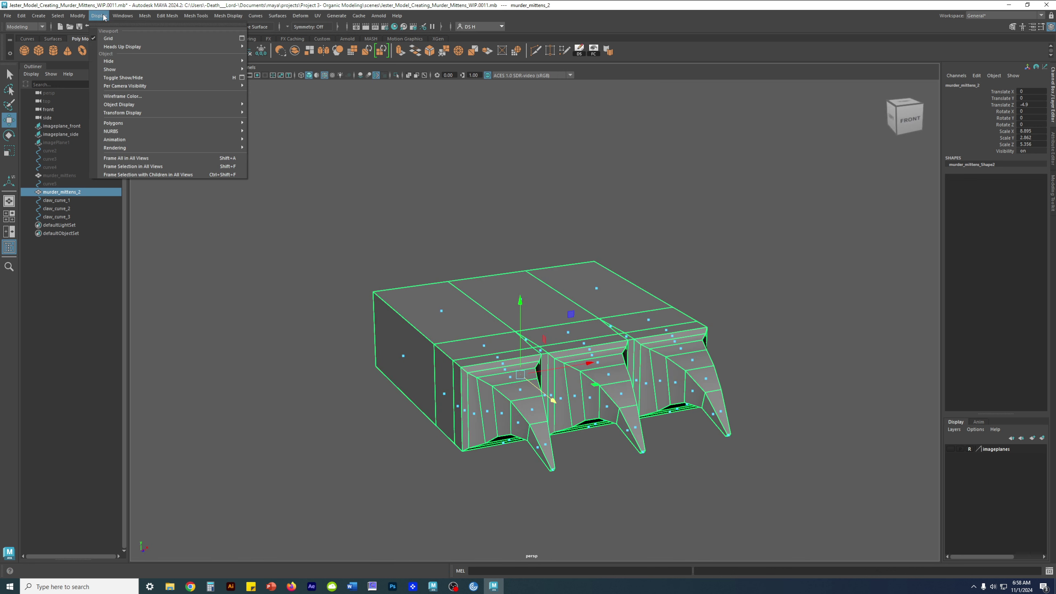
{"action": "mouse_move", "coordinate": [141, 123]}
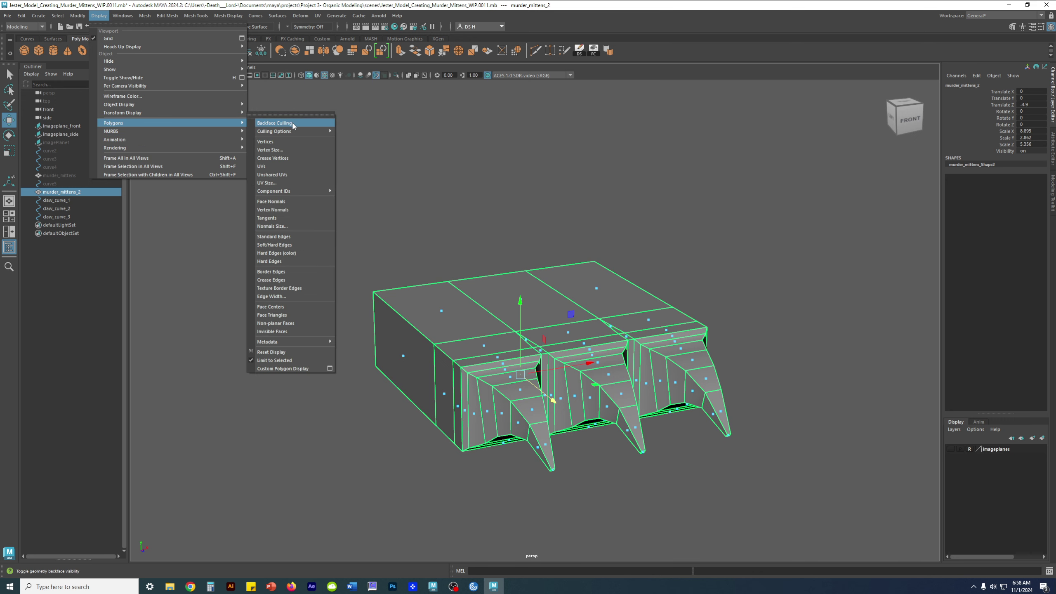
{"action": "left_click", "coordinate": [285, 307]}
Reselect the mitten and orbit to a top-front three-quarter view
{"action": "left_click", "coordinate": [701, 262]}
{"action": "left_click_drag", "start_coordinate": [653, 368], "coordinate": [740, 362], "text": "alt"}
{"action": "left_click", "coordinate": [541, 345]}
{"action": "left_click_drag", "start_coordinate": [541, 344], "coordinate": [508, 344], "text": "alt"}
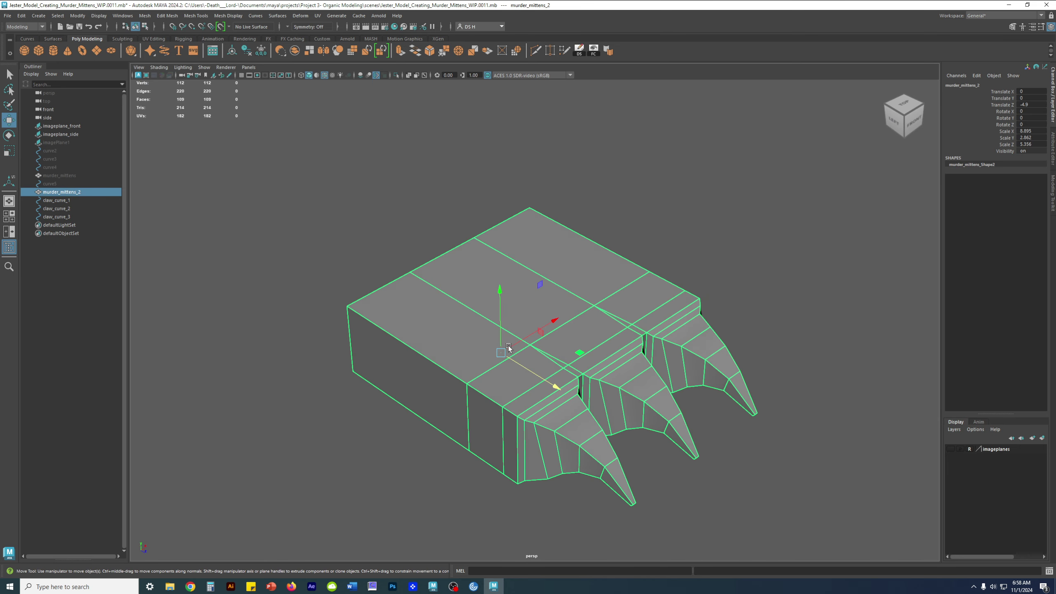
Turn on smooth mesh preview and inspect the mitten from several angles, panning toward the claw gaps
{"action": "key", "text": "3"}
{"action": "left_click", "coordinate": [794, 326]}
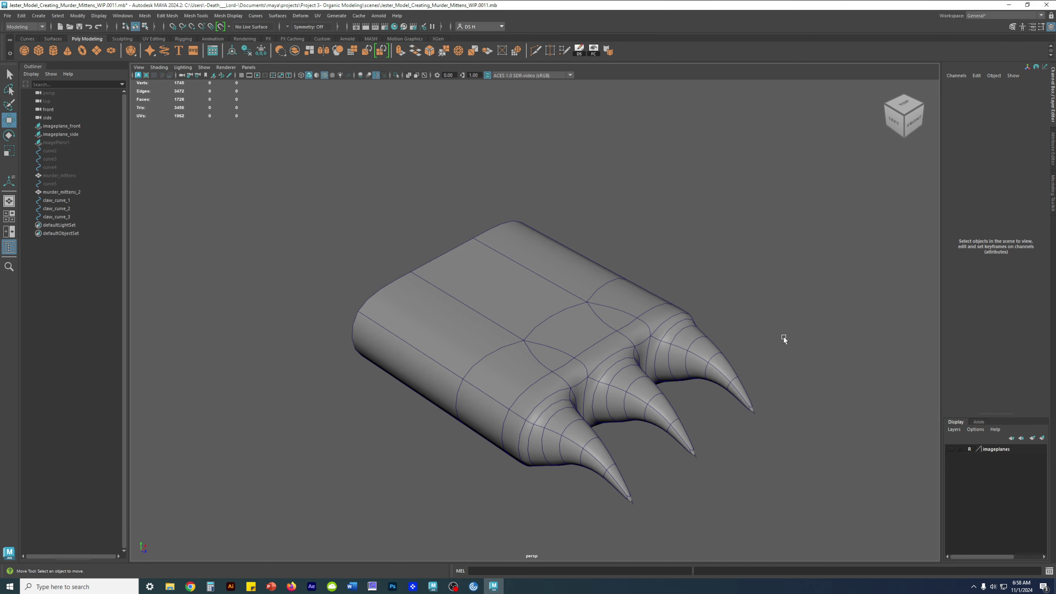
{"action": "left_click_drag", "start_coordinate": [798, 326], "coordinate": [622, 291], "text": "alt"}
{"action": "left_click", "coordinate": [622, 291]}
{"action": "left_click", "coordinate": [749, 302]}
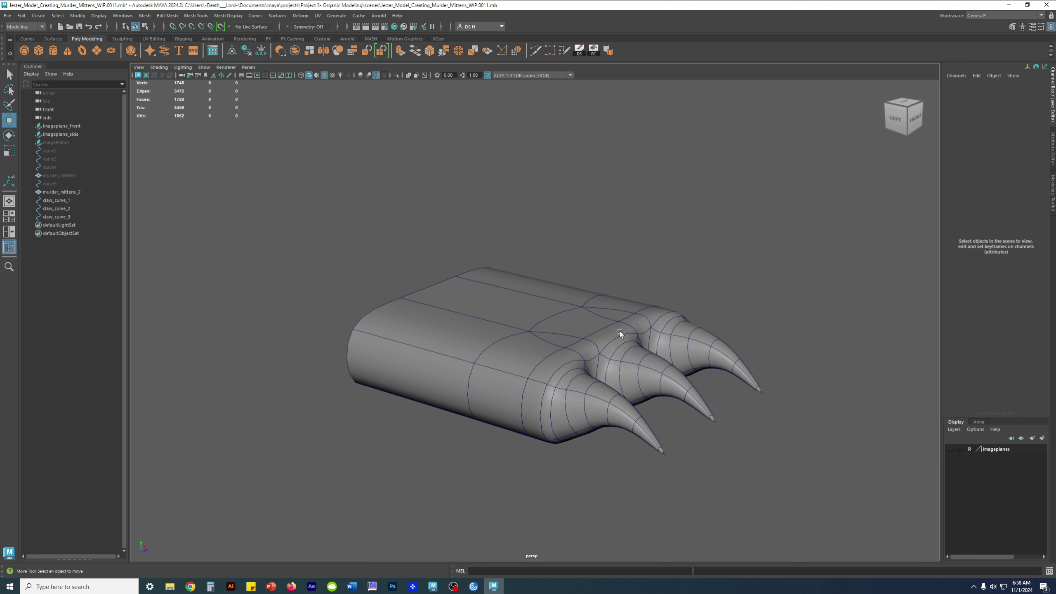
{"action": "left_click_drag", "start_coordinate": [618, 331], "coordinate": [604, 337], "text": "alt"}
{"action": "left_click", "coordinate": [604, 337]}
{"action": "scroll", "coordinate": [623, 327], "scroll_direction": "up", "scroll_amount": 2}
{"action": "scroll", "coordinate": [625, 332], "scroll_direction": "down", "scroll_amount": 1}
{"action": "middle_click_drag", "start_coordinate": [625, 332], "coordinate": [511, 309], "text": "alt"}
Switch to edge selection and select an edge loop near the claw bases
{"action": "right_click_drag", "start_coordinate": [511, 309], "coordinate": [516, 84]}
{"action": "left_click", "coordinate": [513, 288]}
{"action": "mouse_move", "coordinate": [513, 288]}
{"action": "left_mouse_down", "text": "alt"}
{"action": "mouse_move", "coordinate": [515, 260]}
{"action": "mouse_move", "coordinate": [493, 320]}
{"action": "mouse_move", "coordinate": [525, 193]}
{"action": "mouse_move", "coordinate": [578, 242]}
{"action": "mouse_move", "coordinate": [490, 298]}
{"action": "mouse_move", "coordinate": [400, 299]}
{"action": "mouse_move", "coordinate": [503, 313]}
{"action": "mouse_move", "coordinate": [540, 298]}
{"action": "mouse_move", "coordinate": [499, 307]}
{"action": "mouse_move", "coordinate": [536, 312]}
{"action": "mouse_move", "coordinate": [511, 297]}
{"action": "left_mouse_up", "text": "alt"}
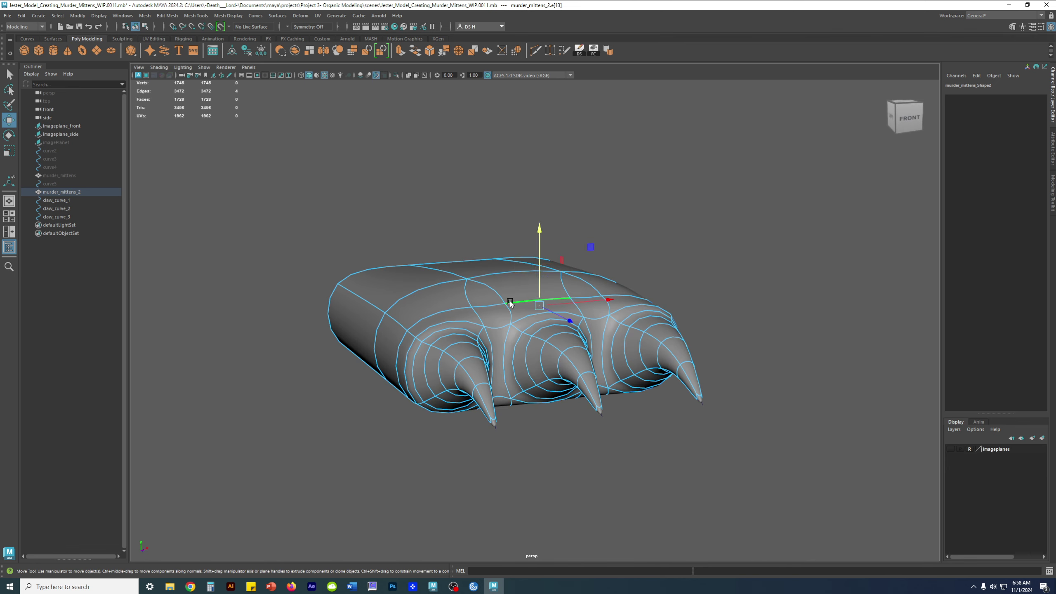
Raise the selected edge loop upward along Y, then check the claws from the side and three-quarter views
{"action": "left_click_drag", "start_coordinate": [541, 279], "coordinate": [540, 255]}
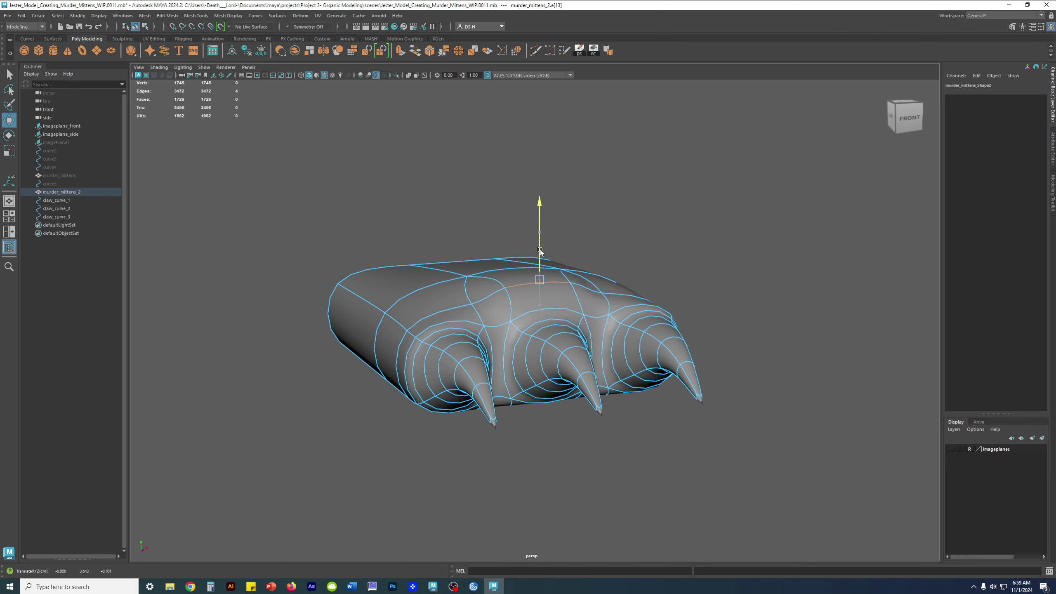
{"action": "left_click_drag", "start_coordinate": [711, 327], "coordinate": [394, 350], "text": "alt"}
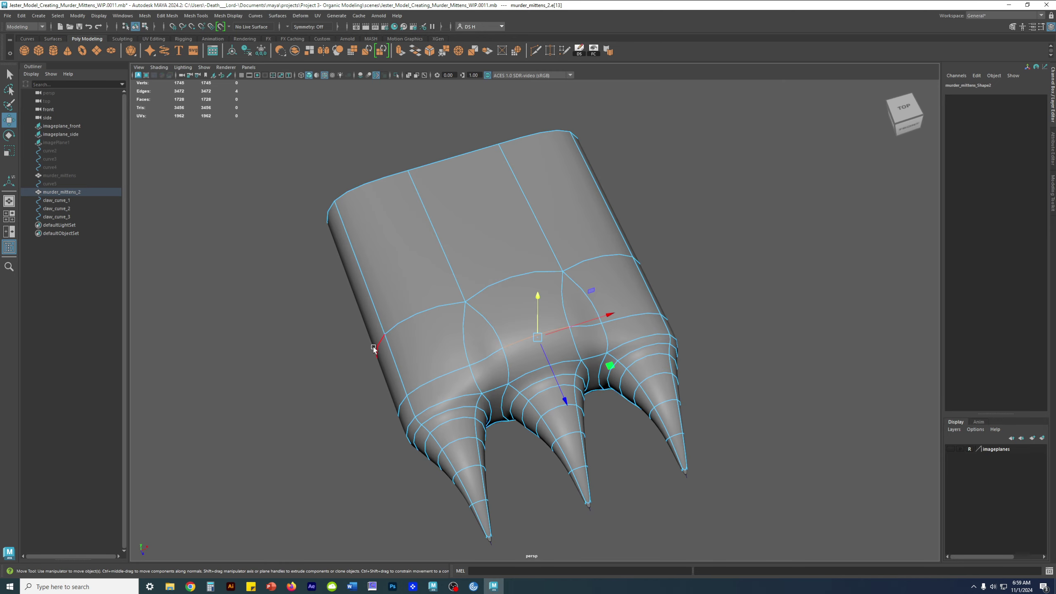
{"action": "left_click_drag", "start_coordinate": [491, 380], "coordinate": [472, 403], "text": "alt"}
Switch to face selection and select a face near the claw bases
{"action": "right_click_drag", "start_coordinate": [436, 331], "coordinate": [442, 345]}
{"action": "left_click", "coordinate": [416, 416]}
{"action": "left_click_drag", "start_coordinate": [416, 415], "coordinate": [671, 414], "text": "alt"}
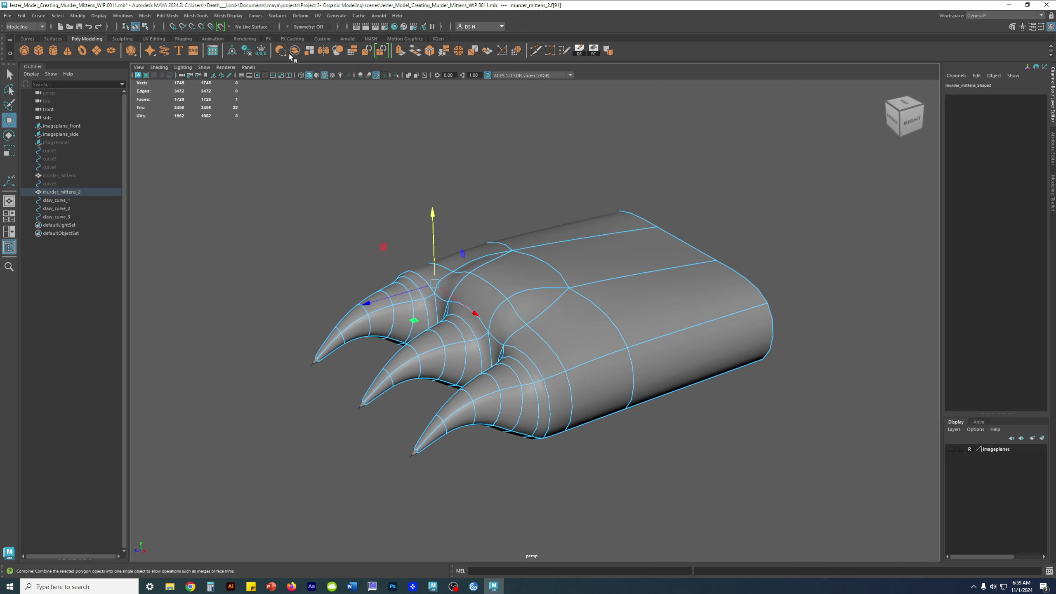
Compare the low-poly cage and smooth preview of the mitten from the top-back and left side
{"action": "left_click_drag", "start_coordinate": [415, 271], "coordinate": [449, 387], "text": "alt"}
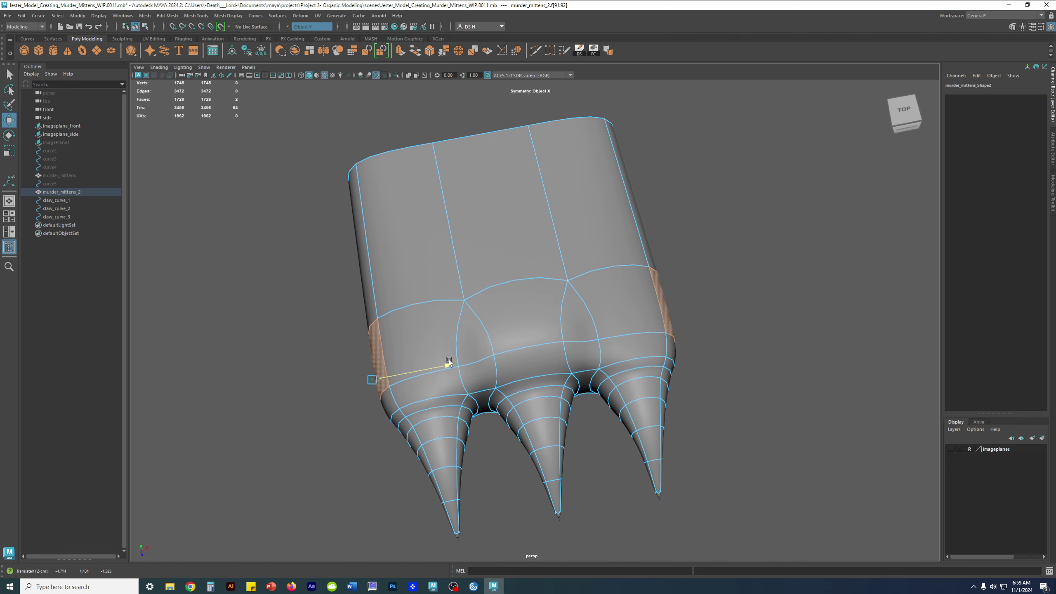
{"action": "left_click_drag", "start_coordinate": [449, 357], "coordinate": [431, 369], "text": "alt"}
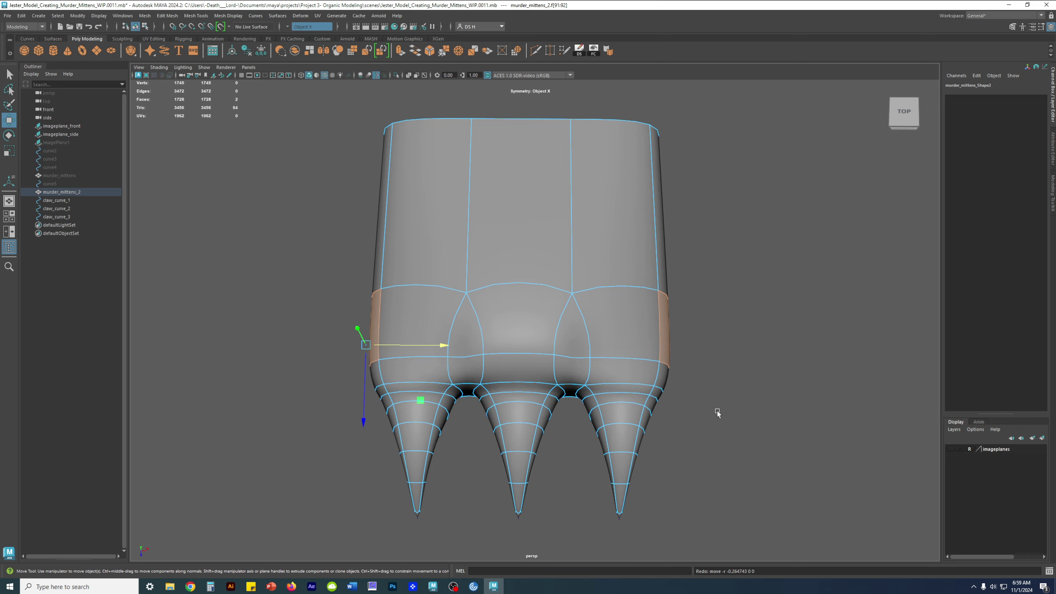
{"action": "key", "text": "1"}
{"action": "left_click_drag", "start_coordinate": [644, 404], "coordinate": [782, 363], "text": "alt"}
{"action": "key", "text": "3"}
Select an edge on top of the hand, then return to the low-poly cage view
{"action": "left_click", "coordinate": [781, 363]}
{"action": "left_click_drag", "start_coordinate": [641, 364], "coordinate": [547, 341], "text": "alt"}
{"action": "left_click_drag", "start_coordinate": [548, 304], "coordinate": [582, 346], "text": "alt"}
{"action": "left_click", "coordinate": [552, 355]}
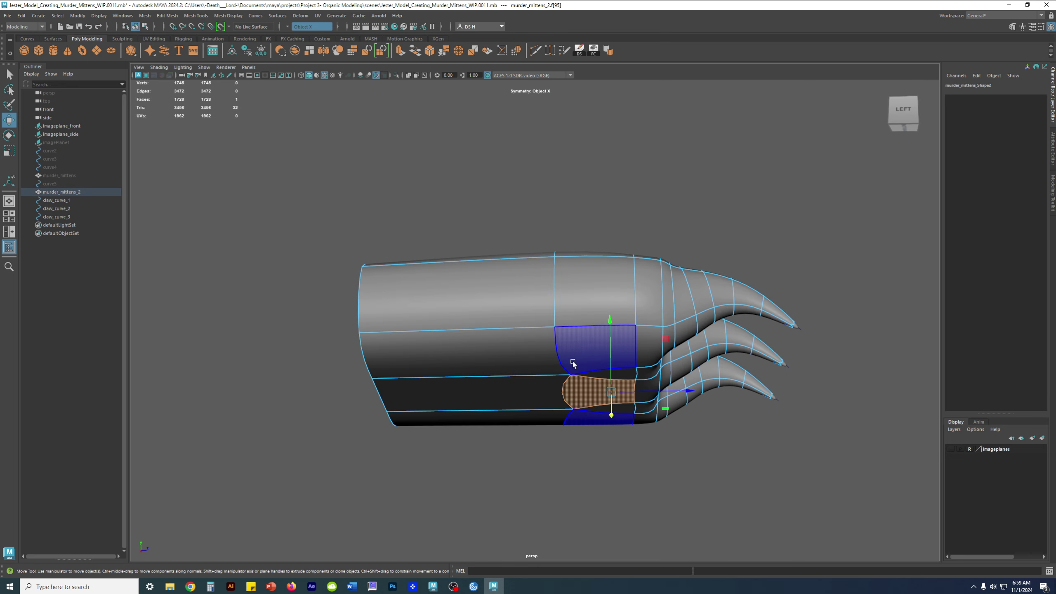
{"action": "left_click", "coordinate": [534, 258]}
{"action": "left_click", "coordinate": [549, 268]}
{"action": "left_click_drag", "start_coordinate": [548, 268], "coordinate": [679, 308], "text": "alt"}
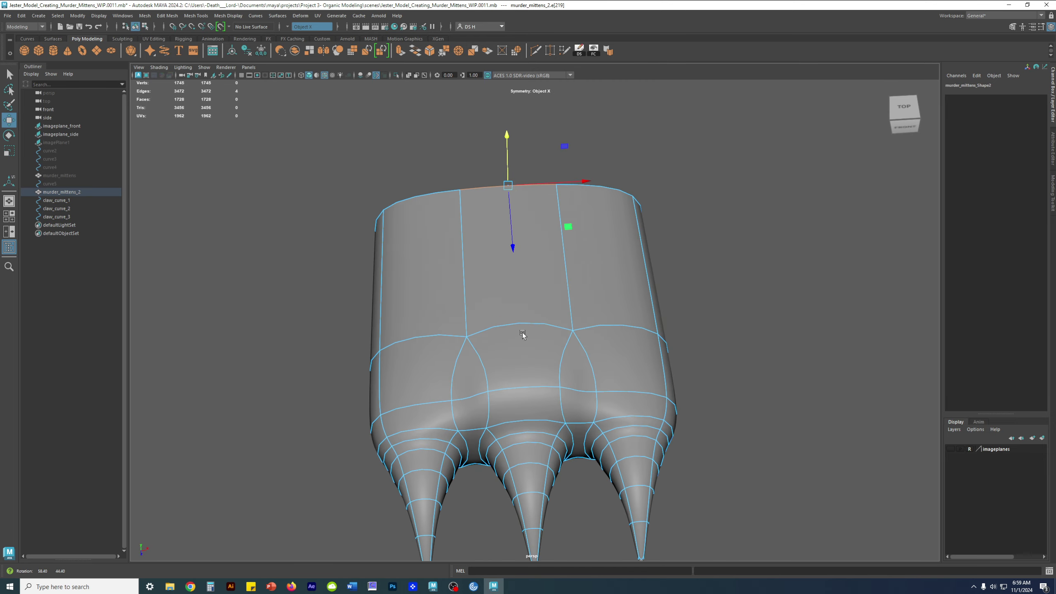
{"action": "key", "text": "1"}
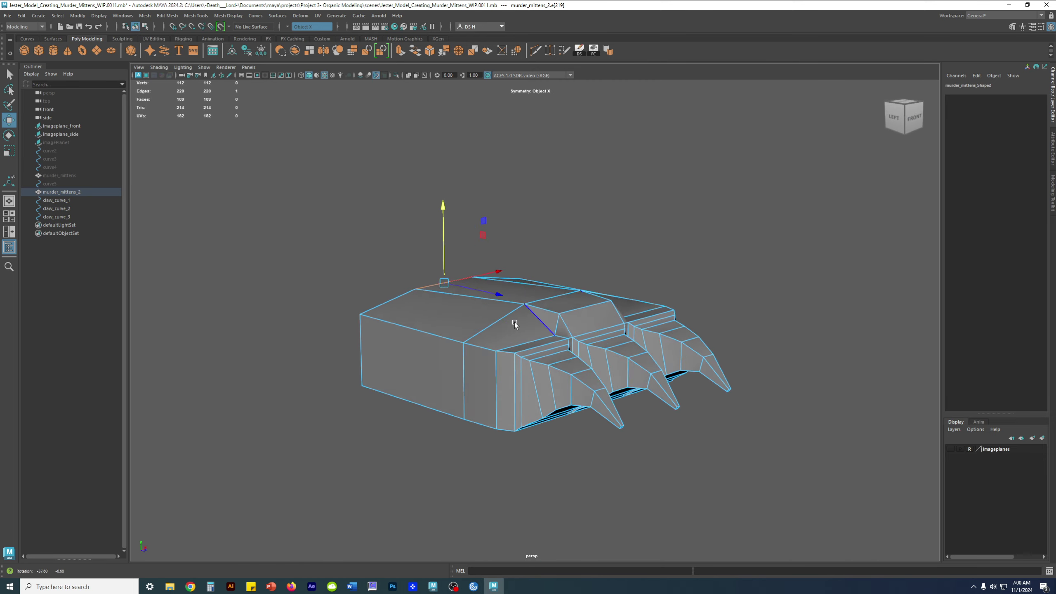